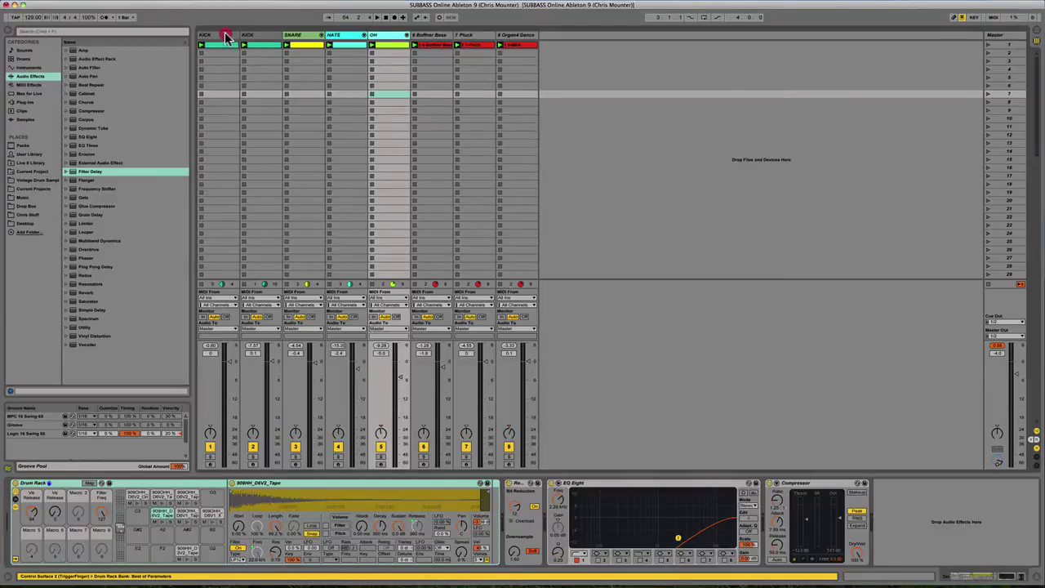
- Insert a new audio track after the OH track and rename it DRUMS BUSS
{"action": "left_click", "coordinate": [227, 37]}
{"action": "left_click", "coordinate": [393, 38]}
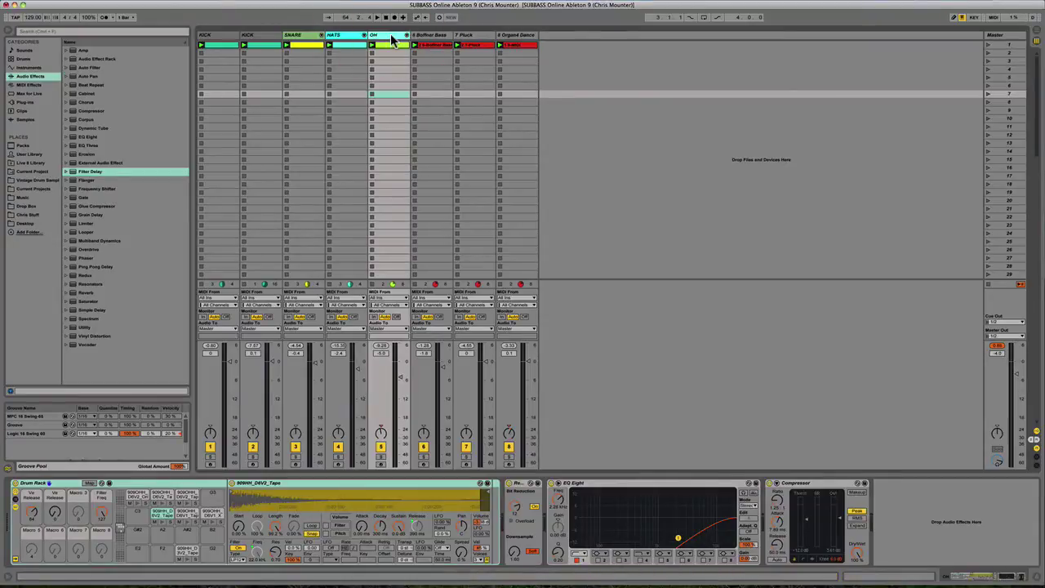
{"action": "key", "text": "super+t"}
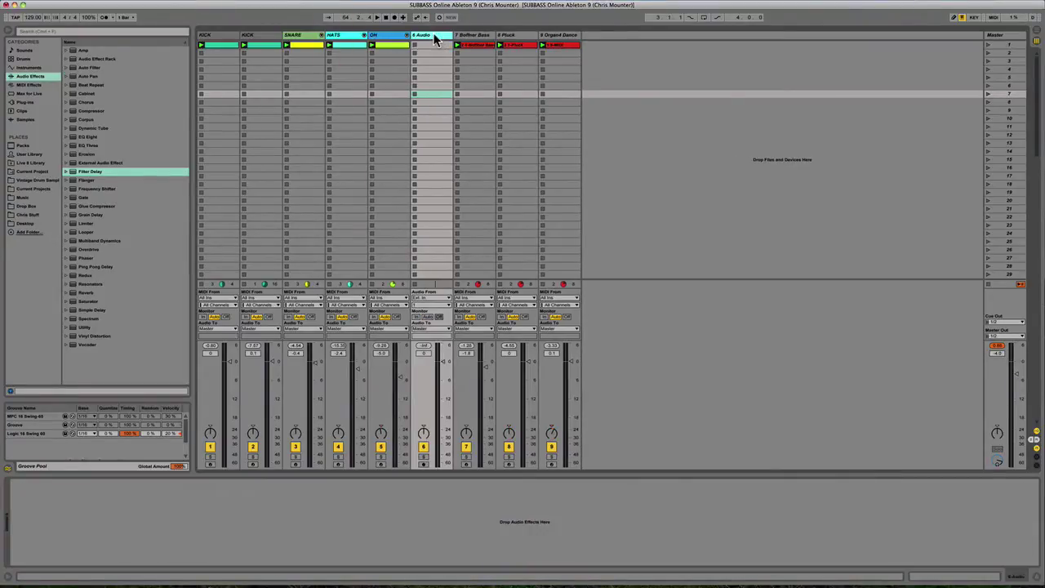
{"action": "left_click", "coordinate": [432, 36]}
{"action": "left_click", "coordinate": [431, 36]}
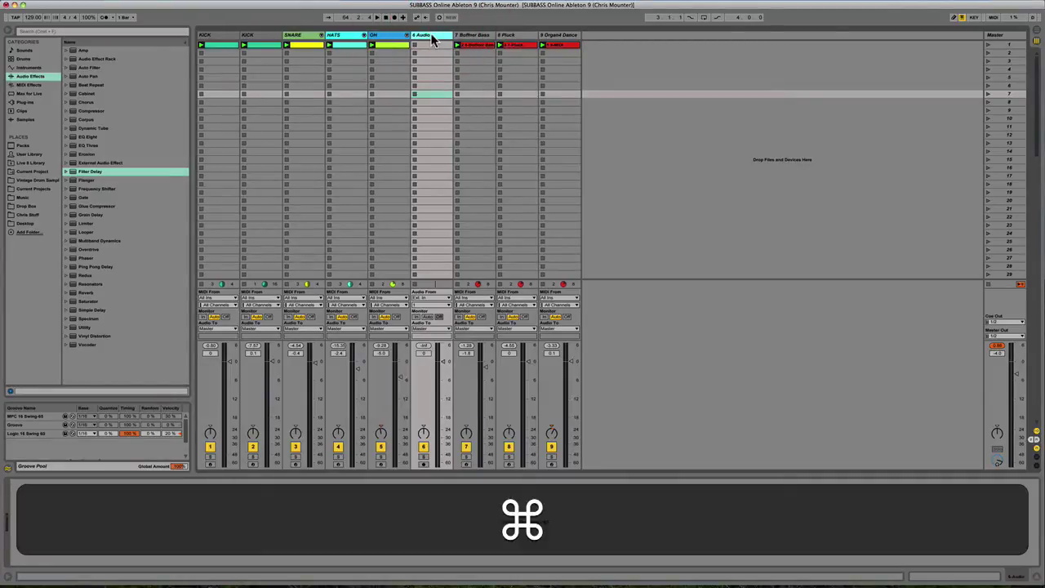
{"action": "key", "text": "super+r"}
{"action": "type", "text": "DRUMS BUSS"}
{"action": "left_click", "coordinate": [435, 54]}
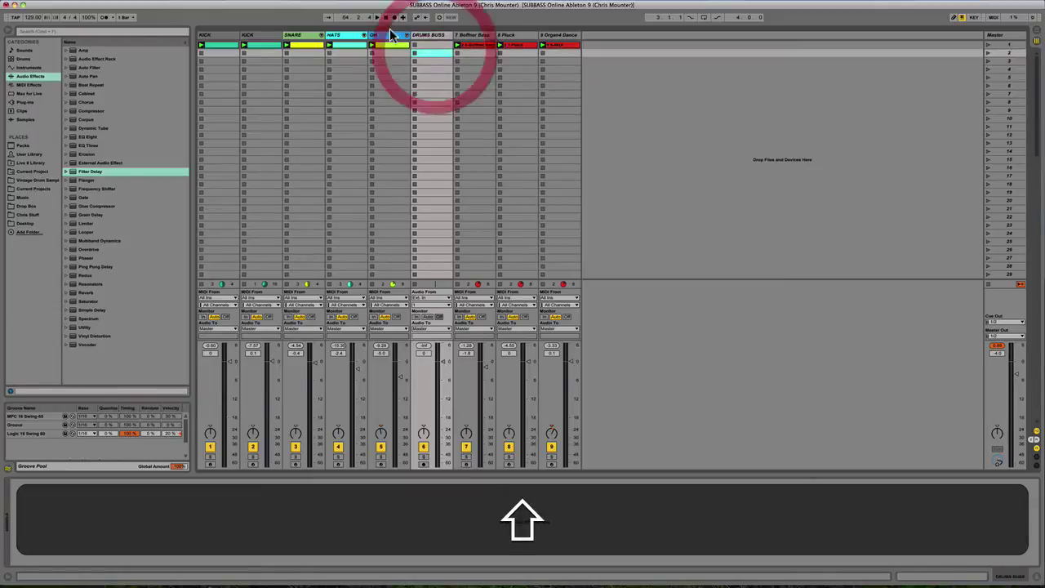
- Route the audio output of all five drum tracks, from the first KICK through OH, to DRUMS BUSS
{"action": "left_click", "coordinate": [374, 36]}
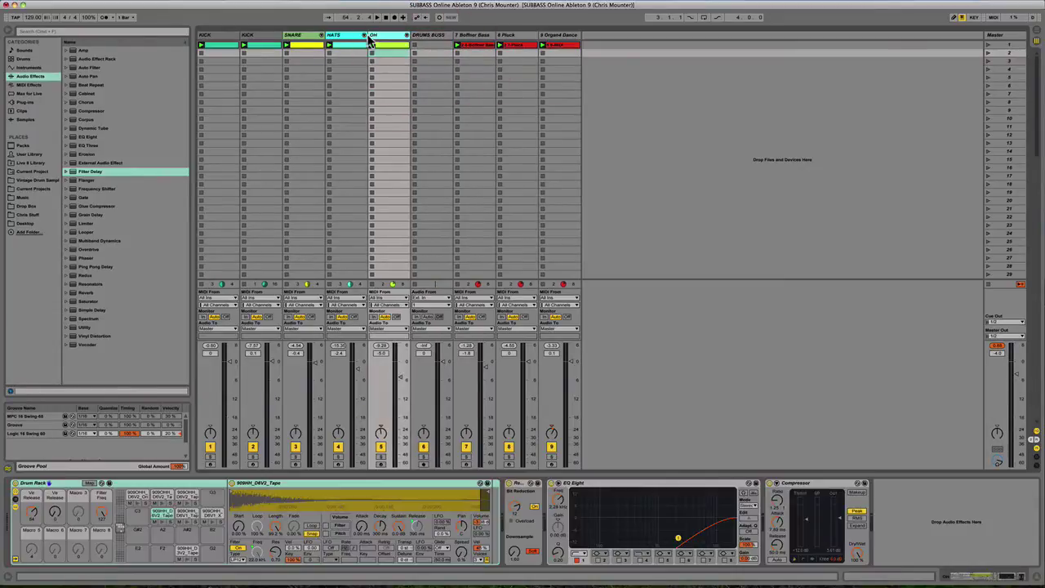
{"action": "key", "text": "shift"}
{"action": "left_click", "coordinate": [224, 33], "text": "shift"}
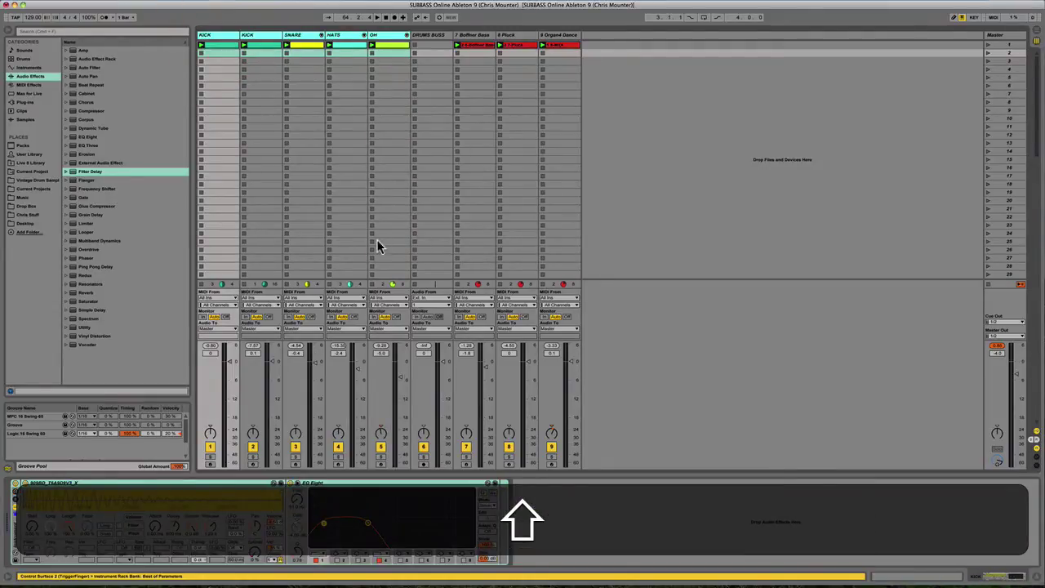
{"action": "left_click", "coordinate": [397, 330]}
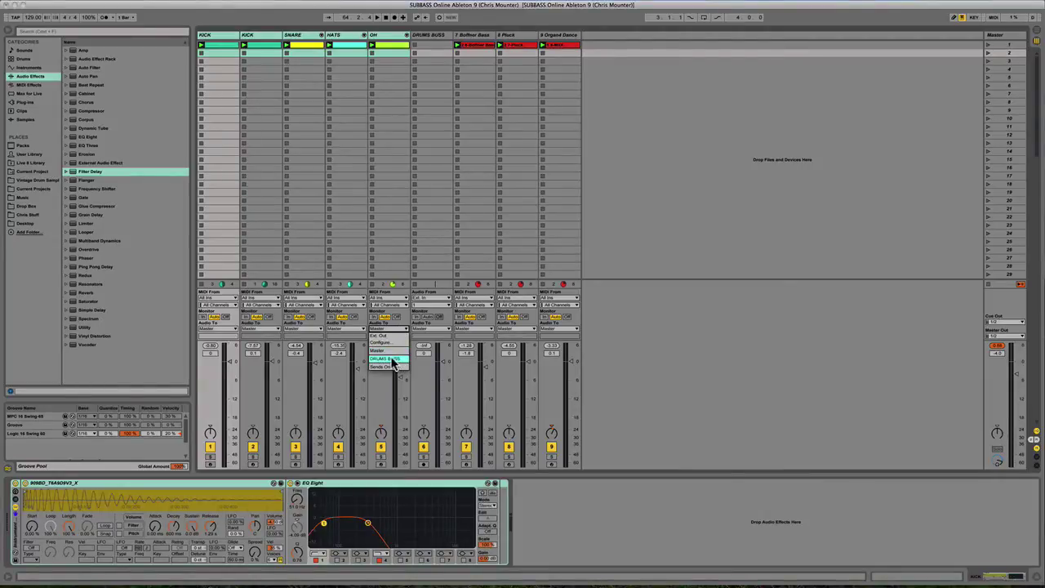
{"action": "left_click", "coordinate": [392, 360]}
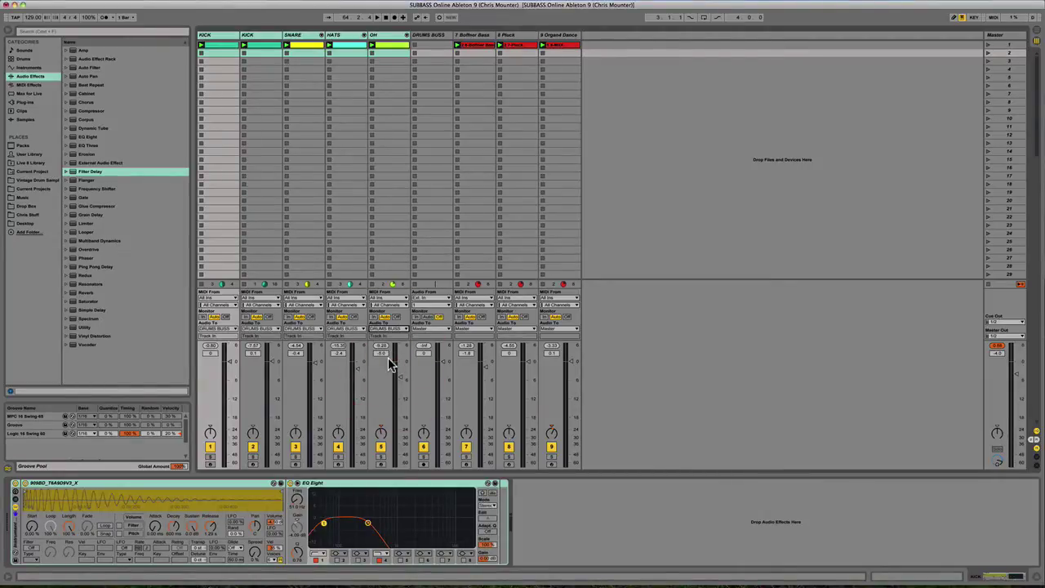
{"action": "left_click", "coordinate": [396, 160]}
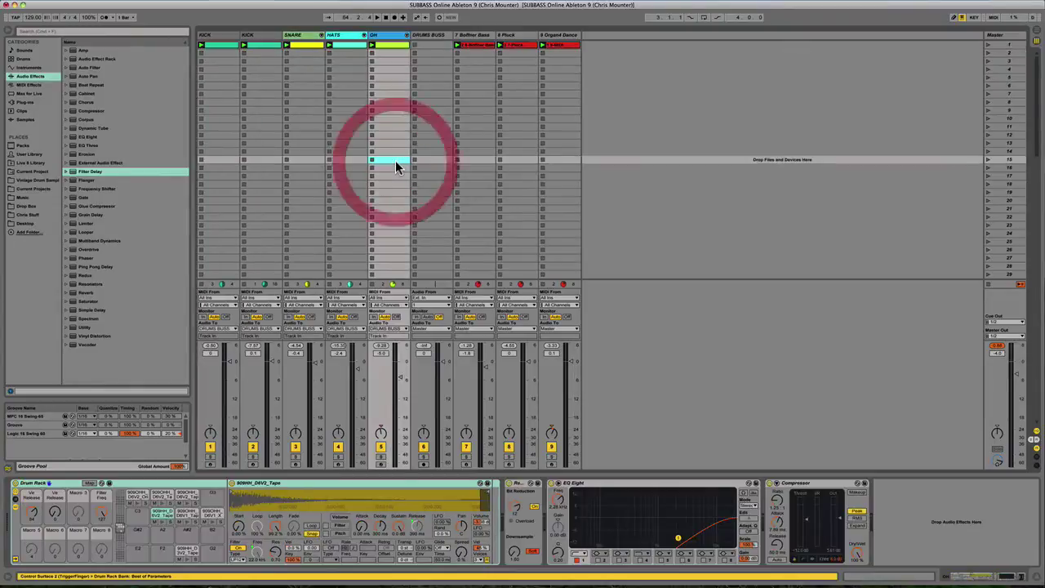
- Set the DRUMS BUSS track's monitoring to In and play the set to check the drum signal through it
{"action": "key", "text": "space"}
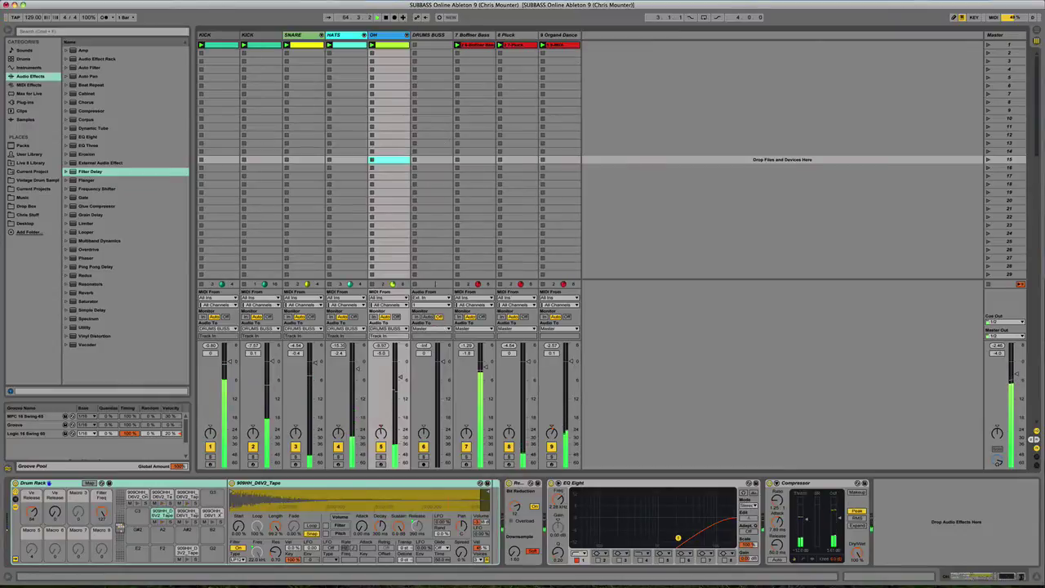
{"action": "key", "text": "space"}
{"action": "left_click", "coordinate": [433, 36]}
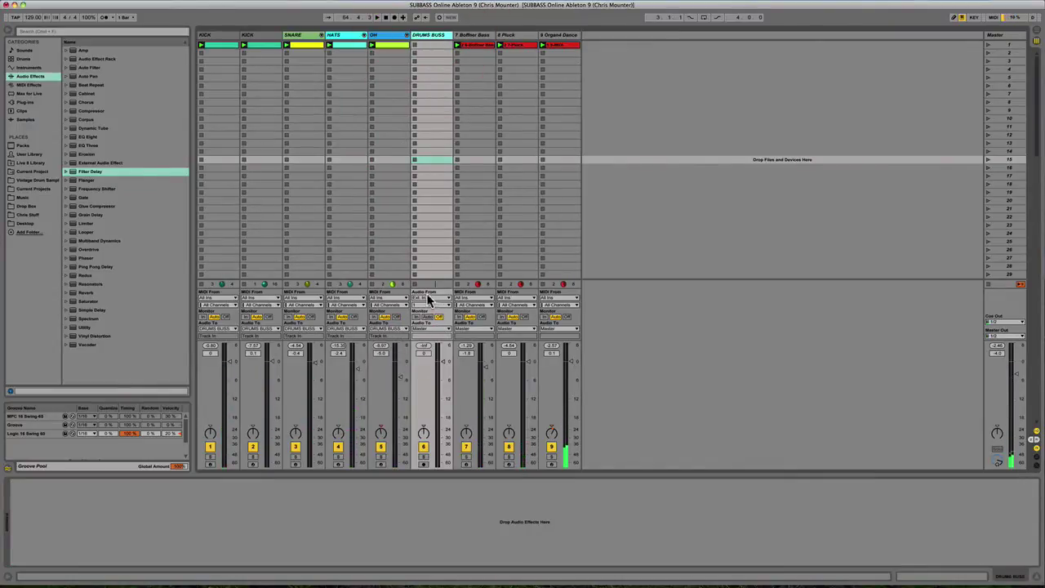
{"action": "left_click", "coordinate": [417, 318]}
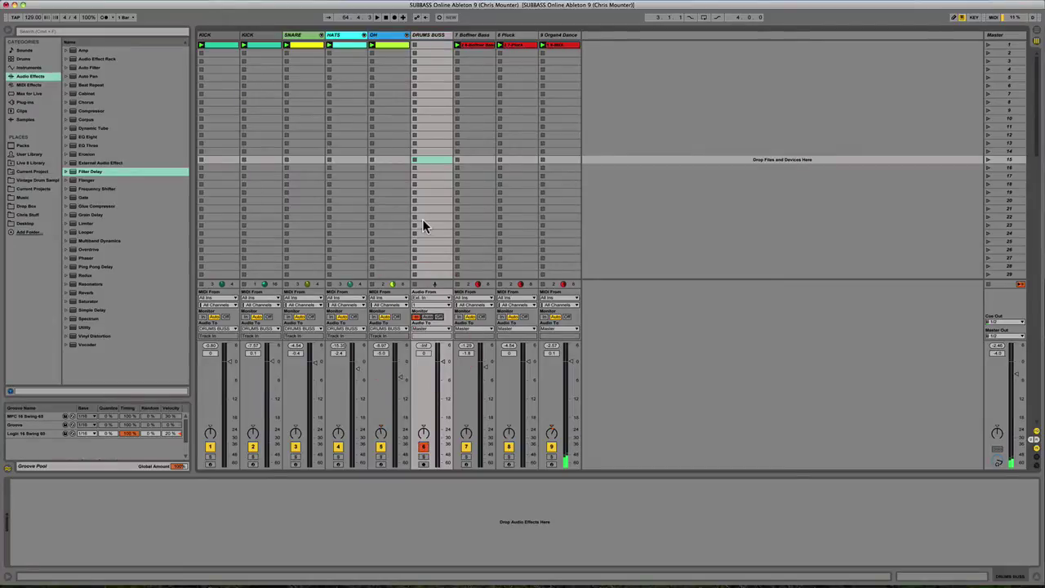
{"action": "left_click", "coordinate": [426, 219]}
{"action": "key", "text": "space"}
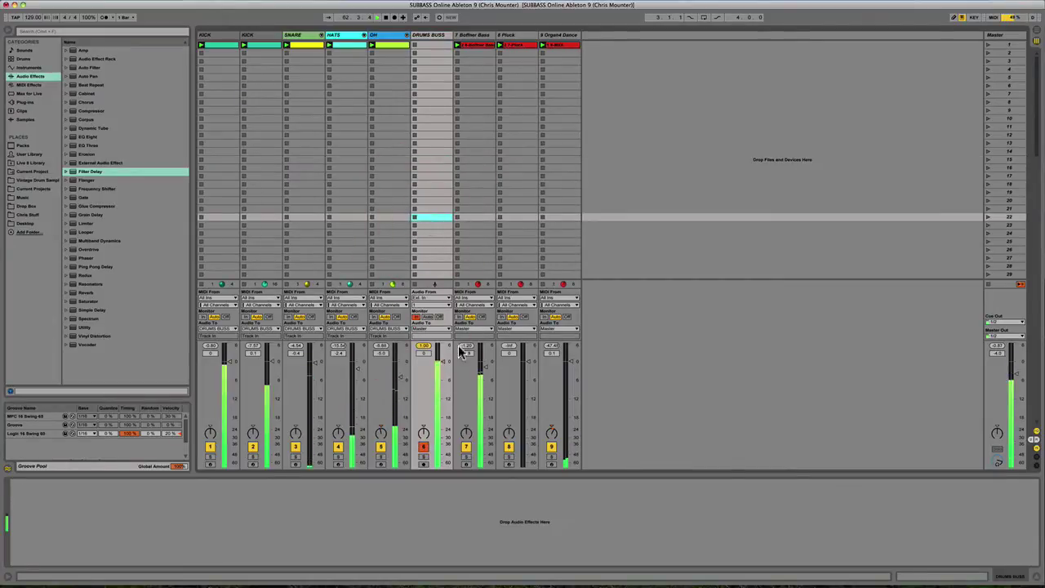
{"action": "key", "text": "space"}
{"action": "left_click", "coordinate": [424, 69]}
{"action": "left_click", "coordinate": [436, 35]}
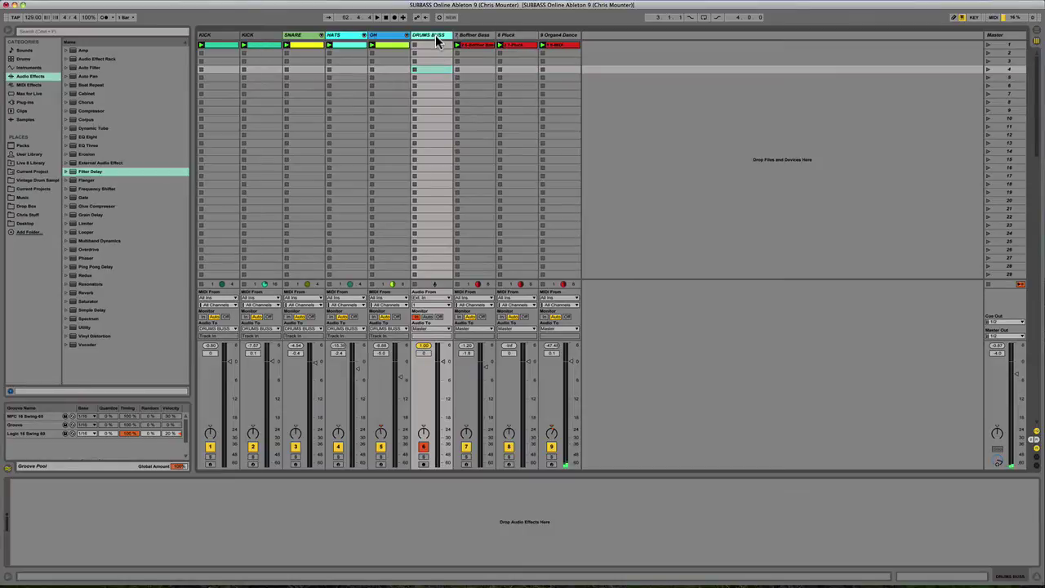
- Start playback, try a lower DRUMS BUSS fader level, return it to 0 dB with the track soloed, and reset its peak reading
{"action": "left_click", "coordinate": [424, 456]}
{"action": "key", "text": "space"}
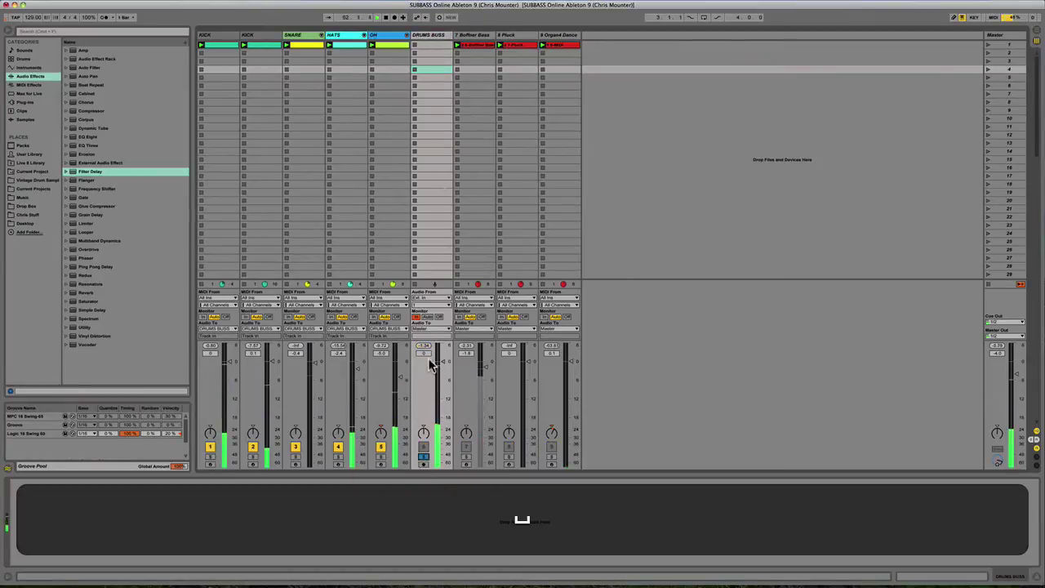
{"action": "left_click", "coordinate": [423, 455]}
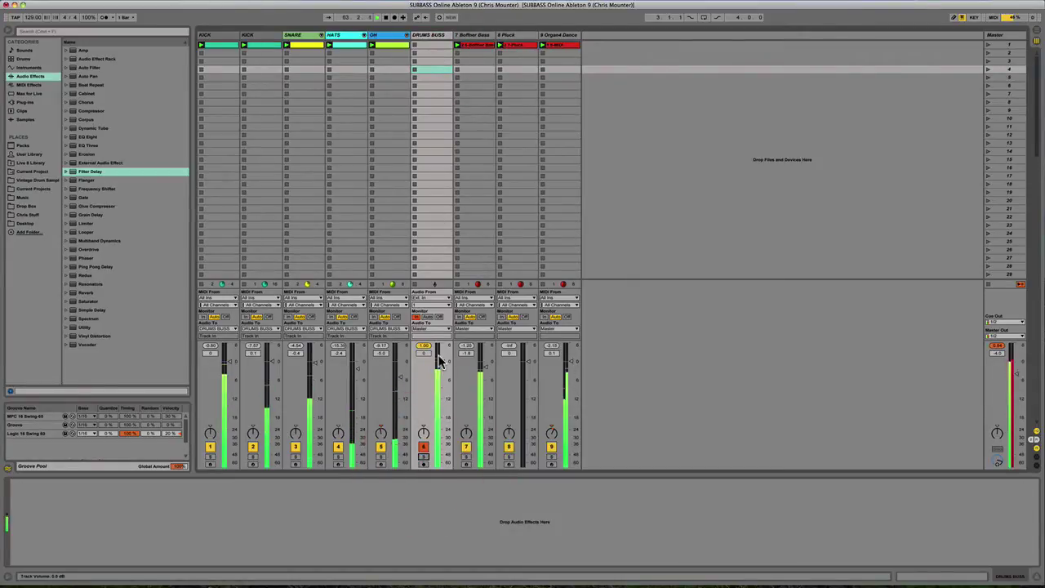
{"action": "left_click_drag", "start_coordinate": [441, 463], "coordinate": [444, 425]}
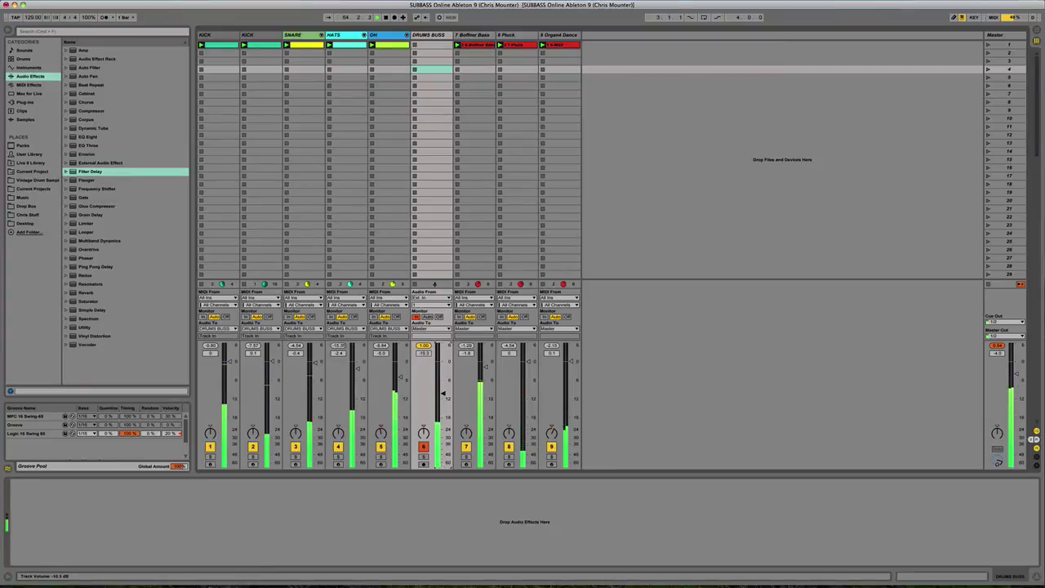
{"action": "left_click", "coordinate": [424, 454]}
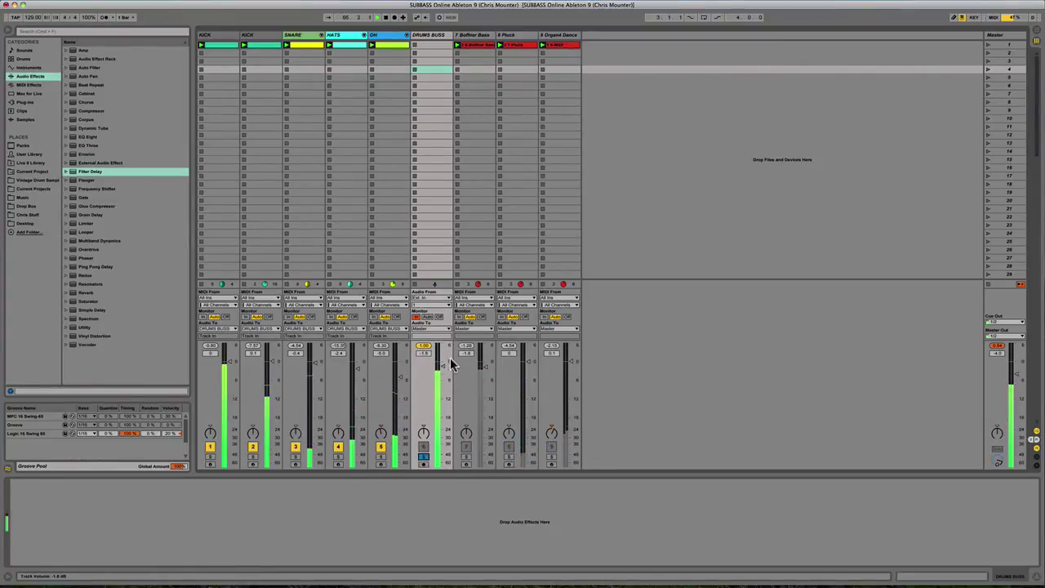
{"action": "left_click_drag", "start_coordinate": [443, 362], "coordinate": [444, 361]}
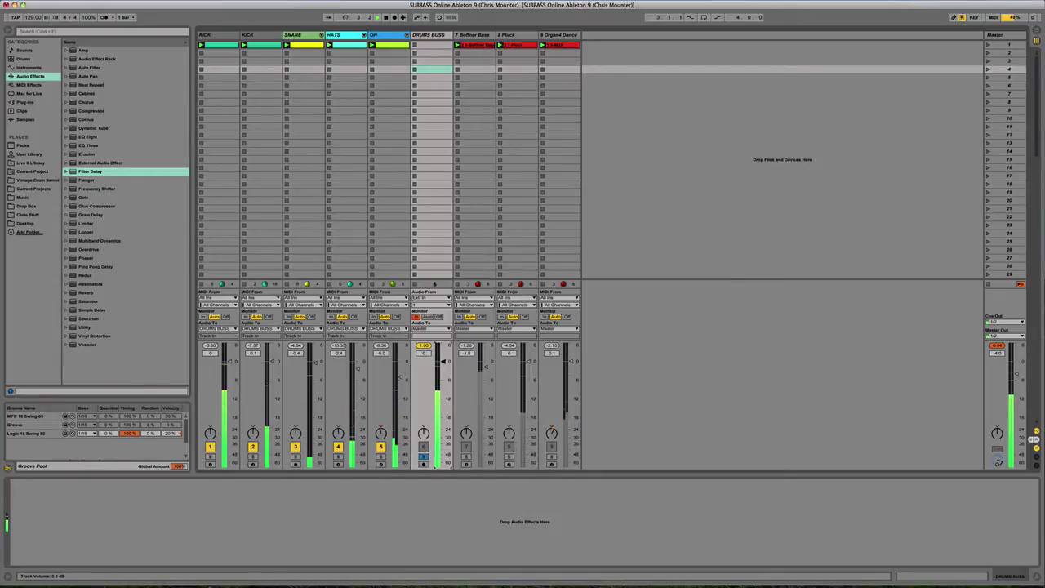
{"action": "left_click", "coordinate": [425, 345]}
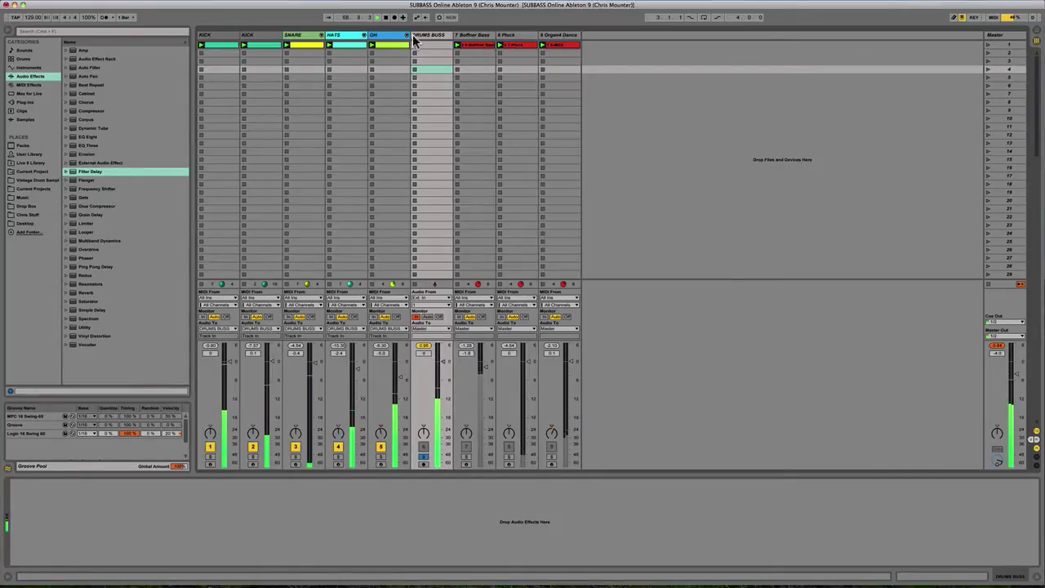
{"action": "left_click", "coordinate": [431, 34]}
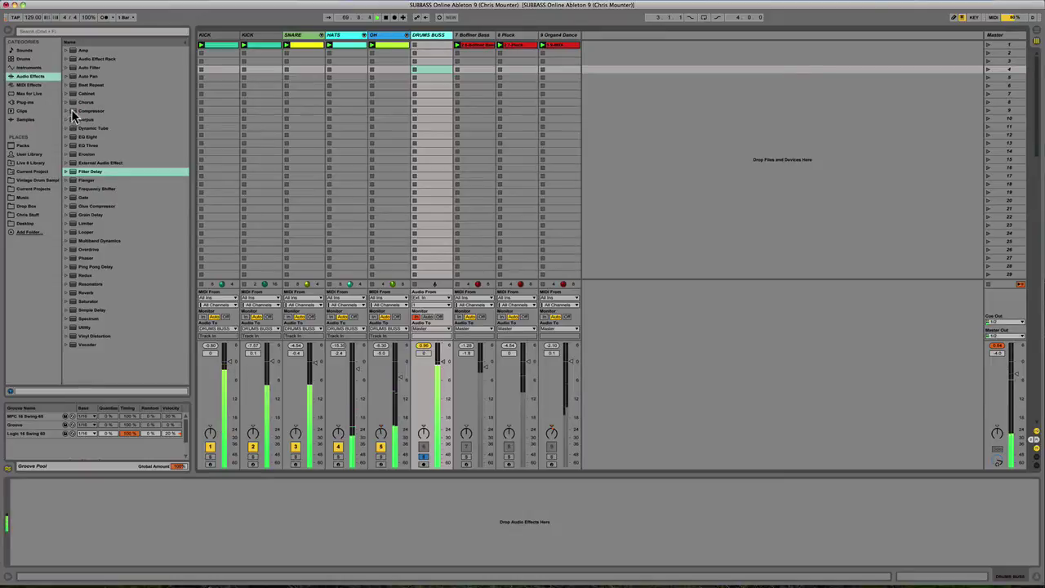
{"action": "left_click_drag", "start_coordinate": [77, 112], "coordinate": [437, 96]}
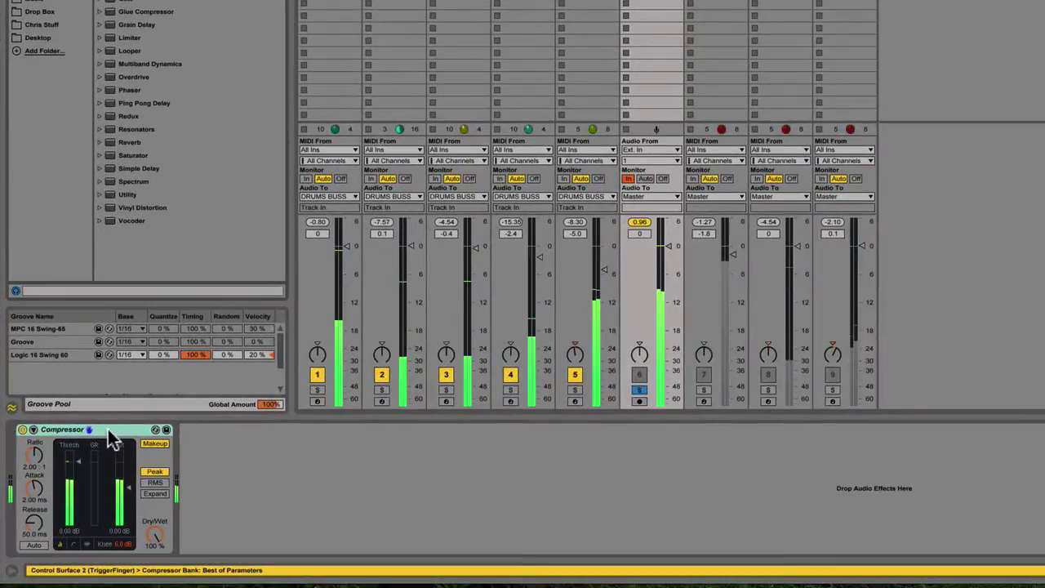
{"action": "left_click", "coordinate": [111, 432]}
{"action": "key", "text": "BackSpace"}
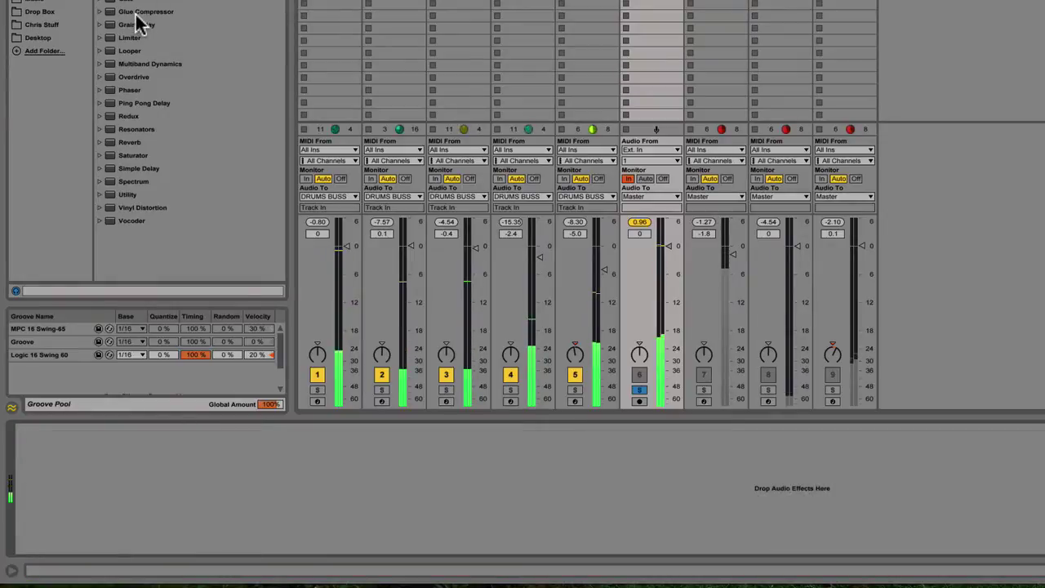
- Load a Glue Compressor on the DRUMS BUSS track with an EQ Eight ahead of it, using a low cut on band 1
{"action": "left_click", "coordinate": [137, 13]}
{"action": "key", "text": "Return"}
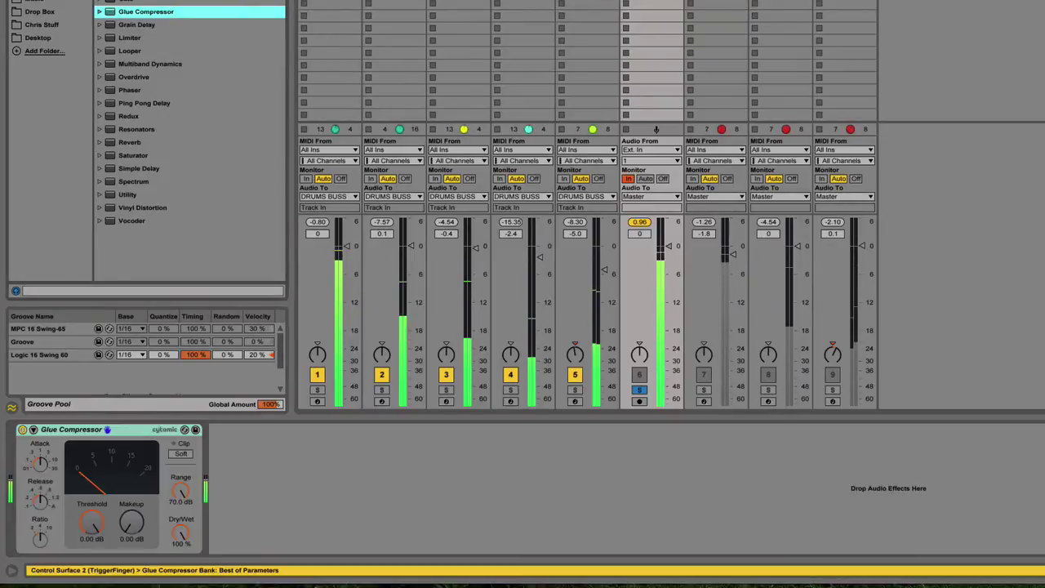
{"action": "left_click", "coordinate": [66, 548]}
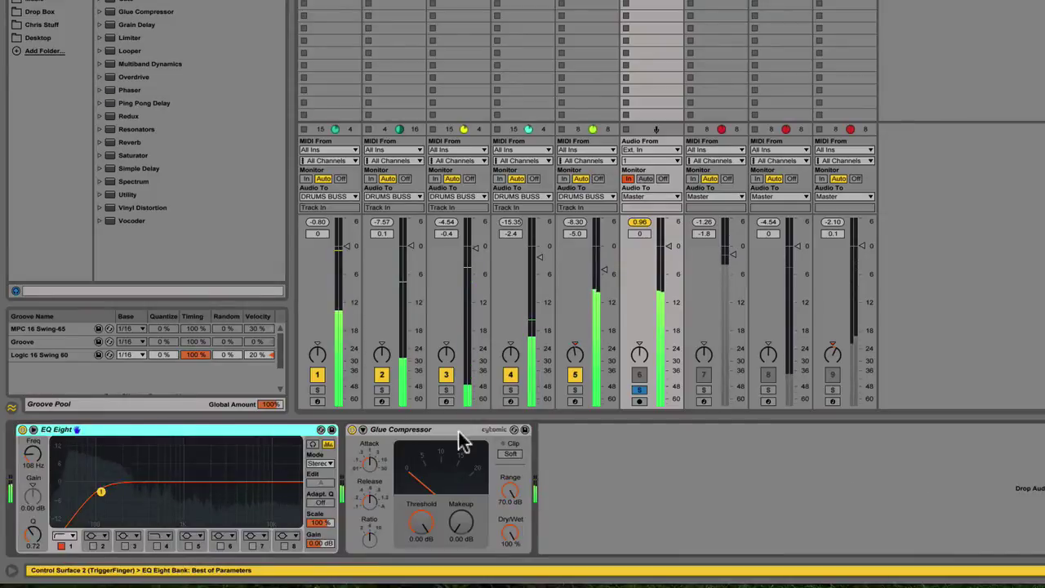
- Set EQ Eight's band 1 low cut to 50 Hz with Q 1.21, and enable band 2 at 259 Hz, -3.84 dB, Q 1.19
{"action": "left_click_drag", "start_coordinate": [104, 498], "coordinate": [72, 483]}
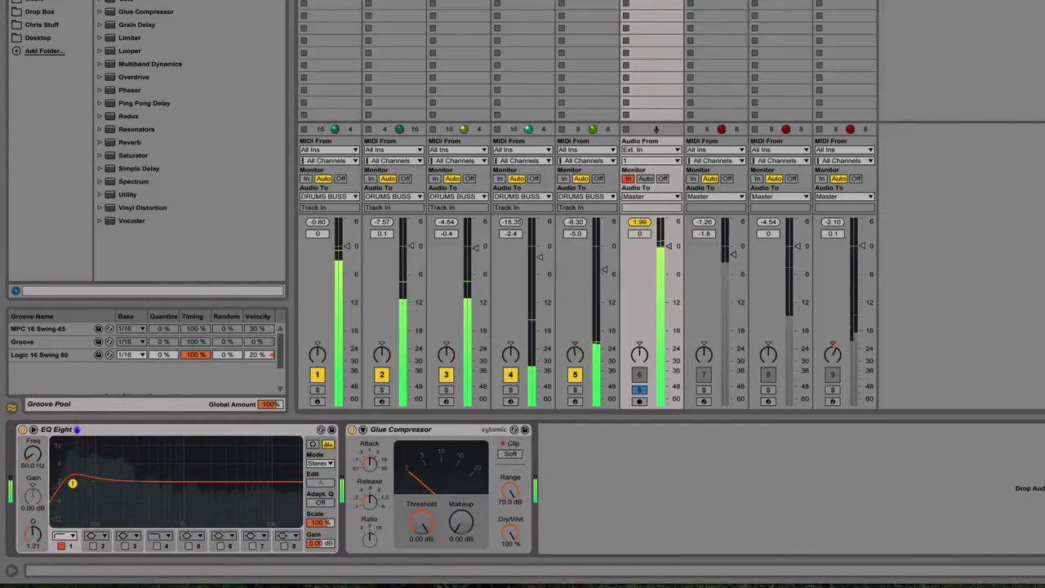
{"action": "left_click", "coordinate": [93, 545]}
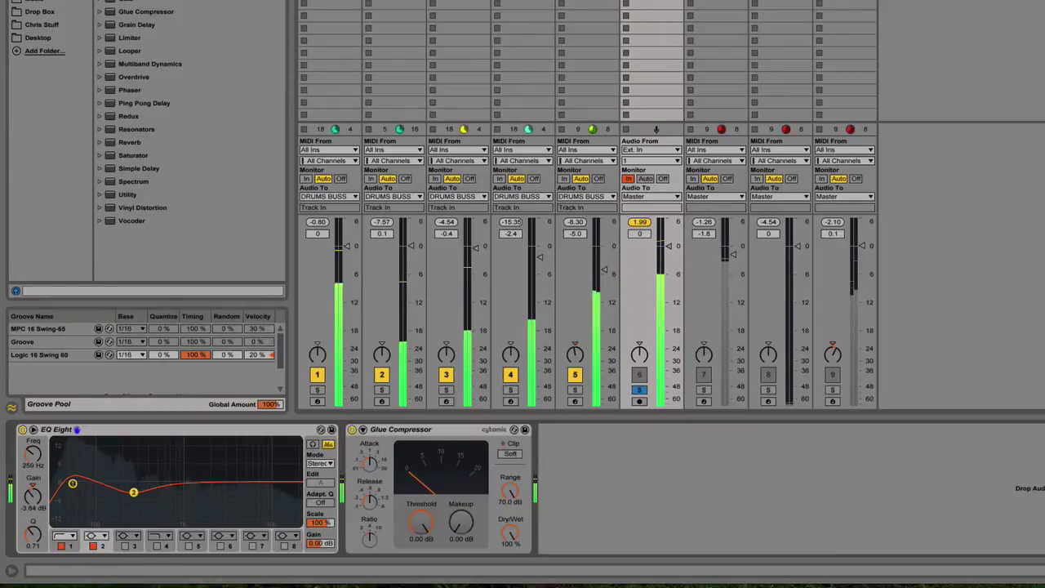
{"action": "left_click", "coordinate": [32, 537]}
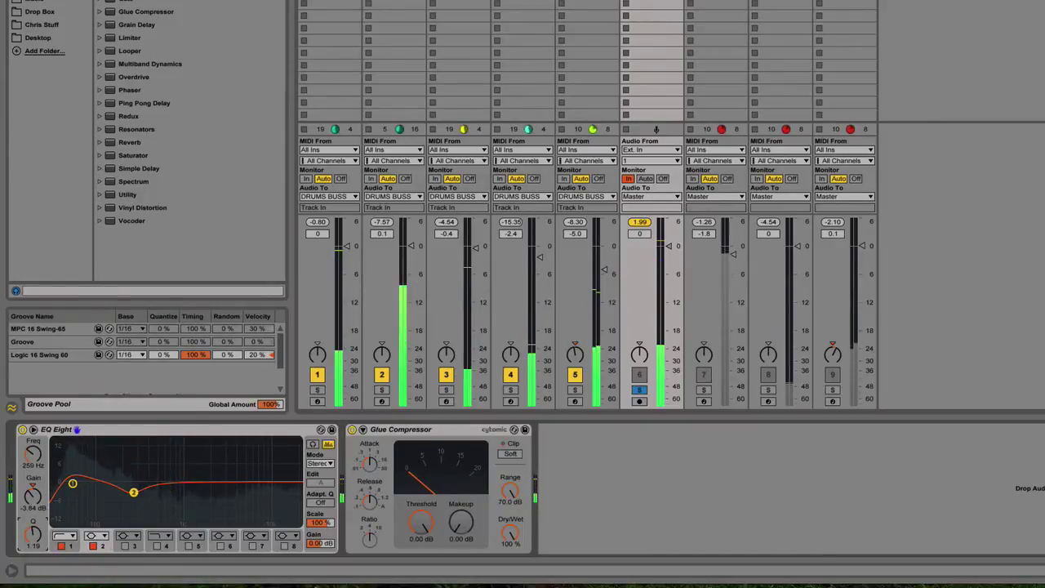
- Enable EQ Eight's band 3 with a 2.60 dB boost at 4.09 kHz and turn off the spectrum analyzer
{"action": "left_click", "coordinate": [125, 545]}
{"action": "left_click", "coordinate": [217, 481]}
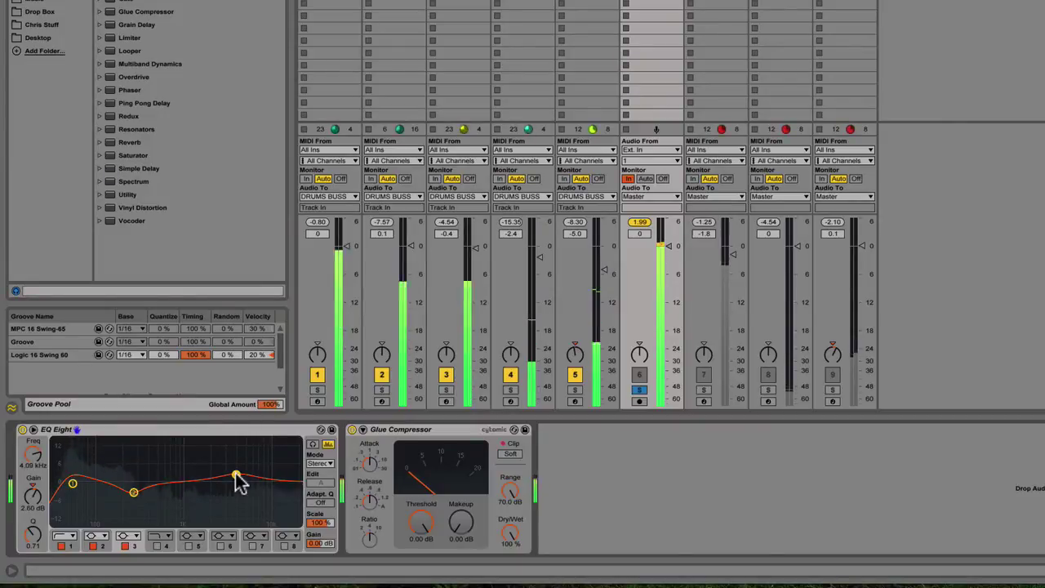
{"action": "left_click", "coordinate": [327, 444]}
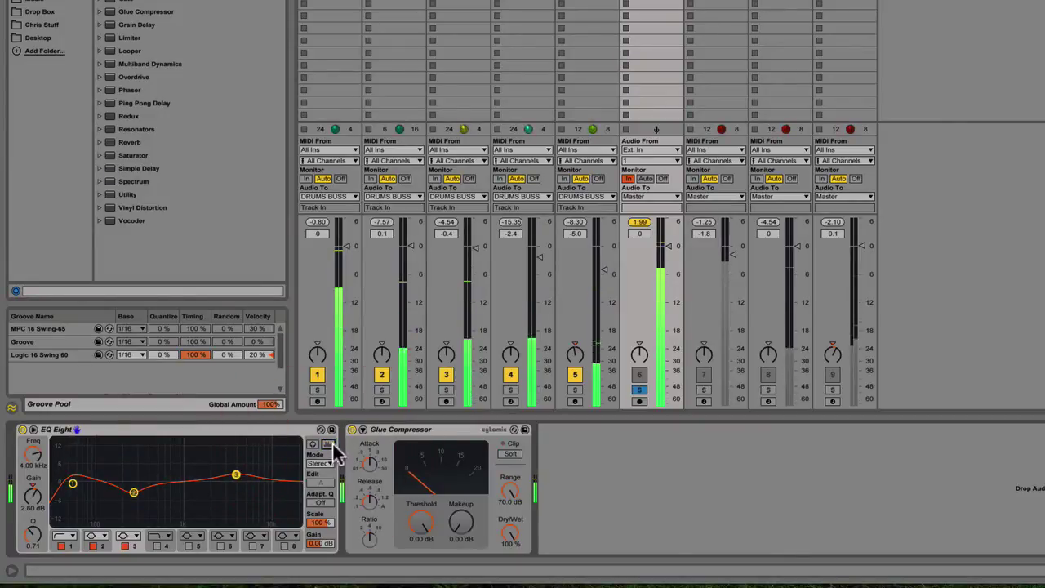
- Lower the Glue Compressor's threshold to -28.3 dB
{"action": "left_click", "coordinate": [418, 431]}
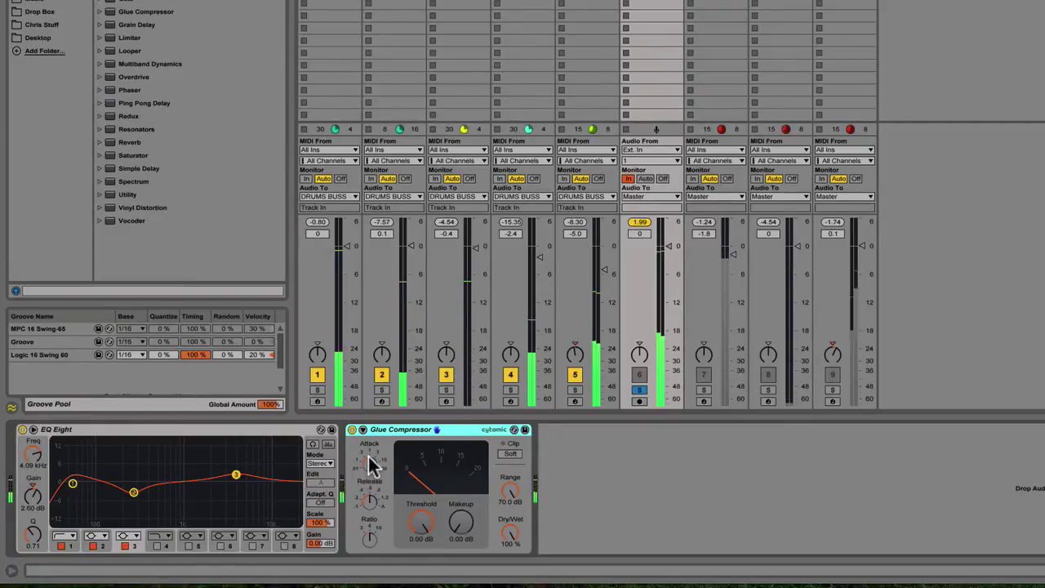
{"action": "left_click", "coordinate": [441, 506]}
{"action": "left_click_drag", "start_coordinate": [434, 513], "coordinate": [434, 514]}
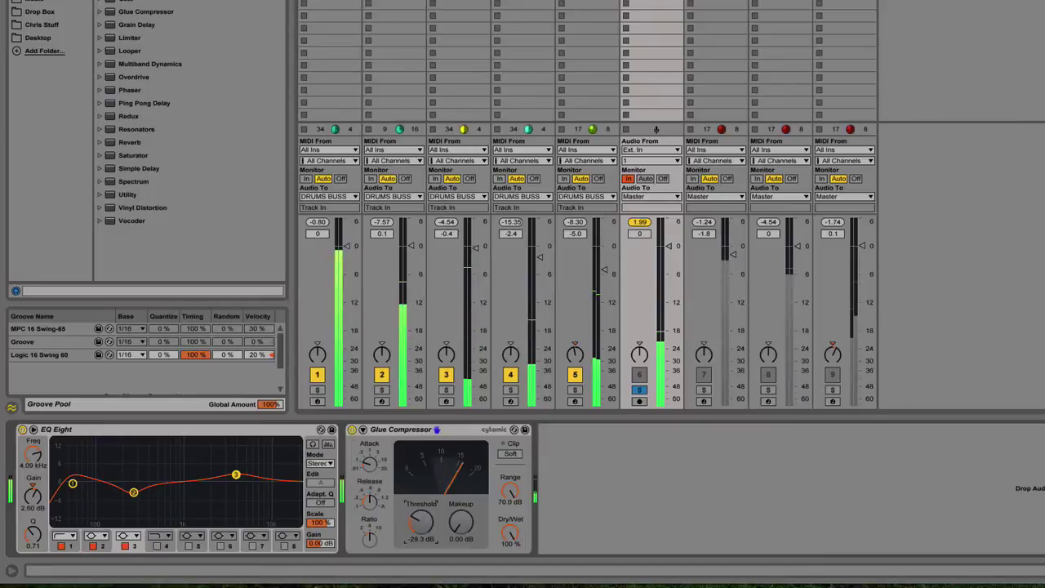
- Solo both KICK tracks alongside DRUMS BUSS and mute the SNARE, HATS and OH tracks
{"action": "left_click", "coordinate": [319, 390], "text": "super"}
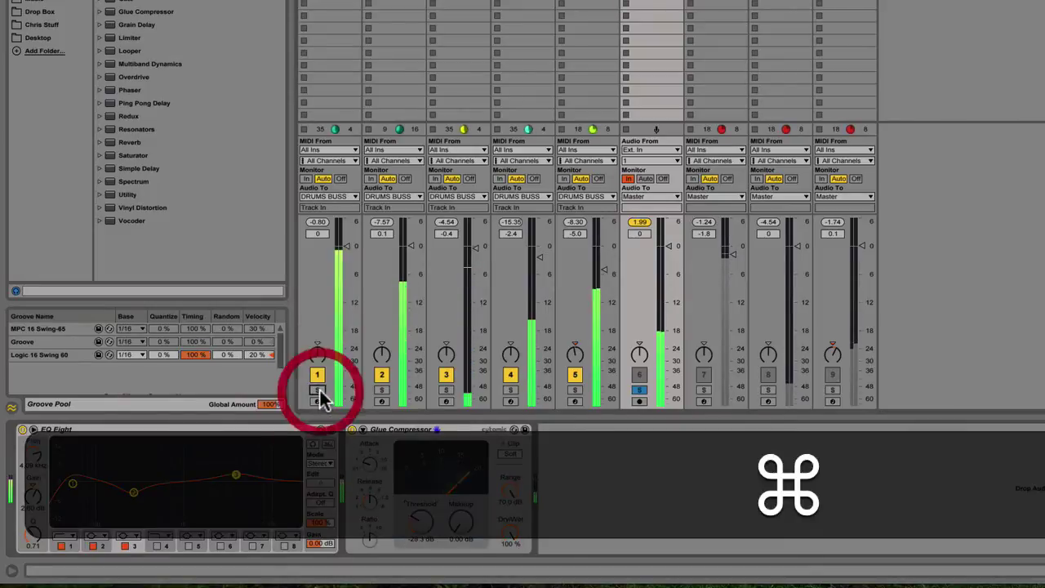
{"action": "left_click", "coordinate": [381, 390], "text": "super"}
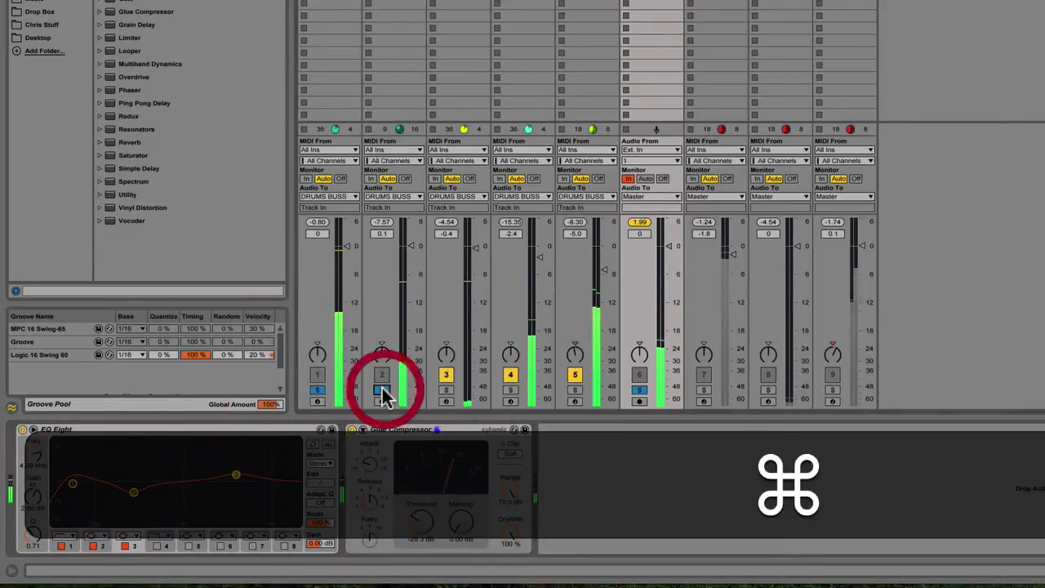
{"action": "left_click", "coordinate": [446, 373], "text": "super"}
{"action": "left_click", "coordinate": [510, 373]}
{"action": "left_click", "coordinate": [576, 374]}
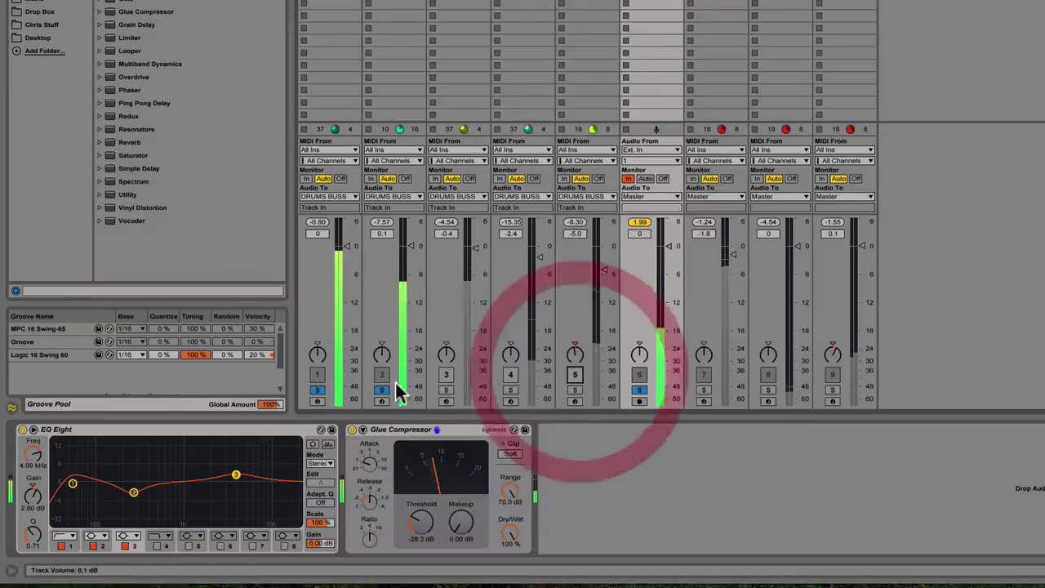
- Take both KICK tracks out of solo, leaving only DRUMS BUSS soloed
{"action": "left_click", "coordinate": [379, 389]}
{"action": "left_click", "coordinate": [638, 390]}
{"action": "left_click", "coordinate": [639, 390]}
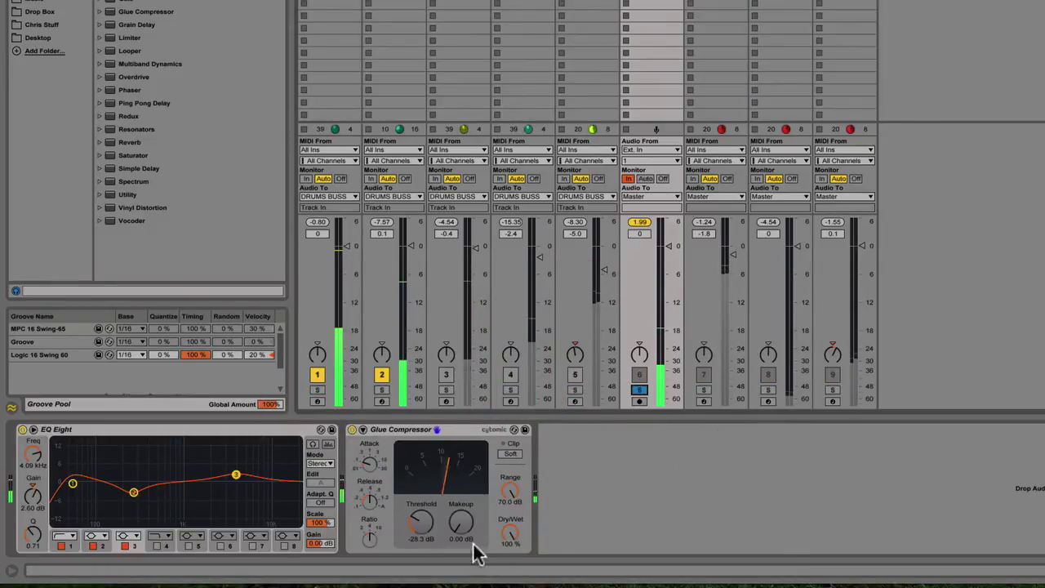
- Try a longer Glue Compressor attack with the threshold at -14.0 dB and makeup at 0.00 dB
{"action": "left_click_drag", "start_coordinate": [463, 519], "coordinate": [463, 472]}
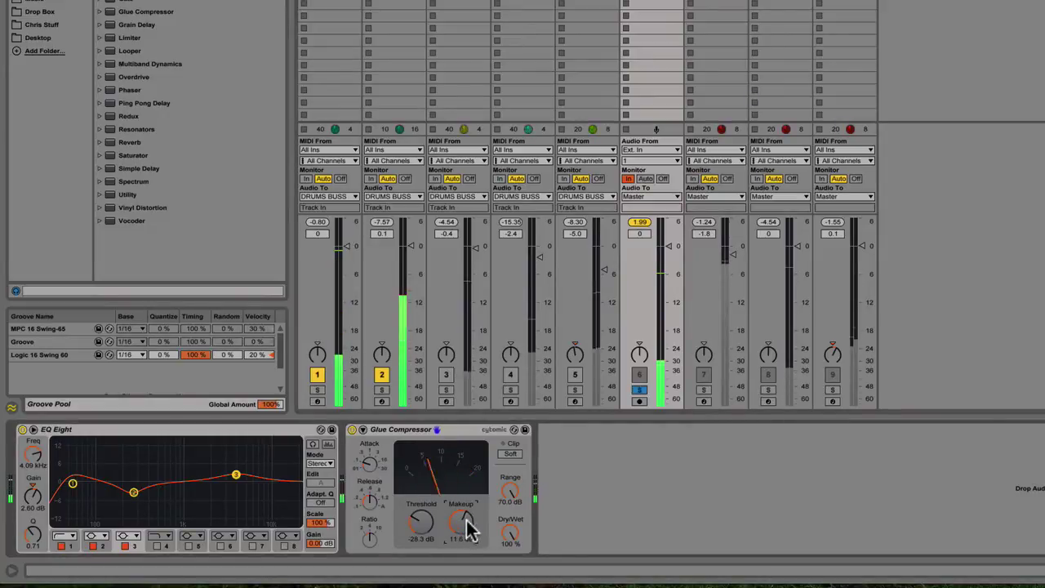
{"action": "left_click_drag", "start_coordinate": [374, 466], "coordinate": [374, 434]}
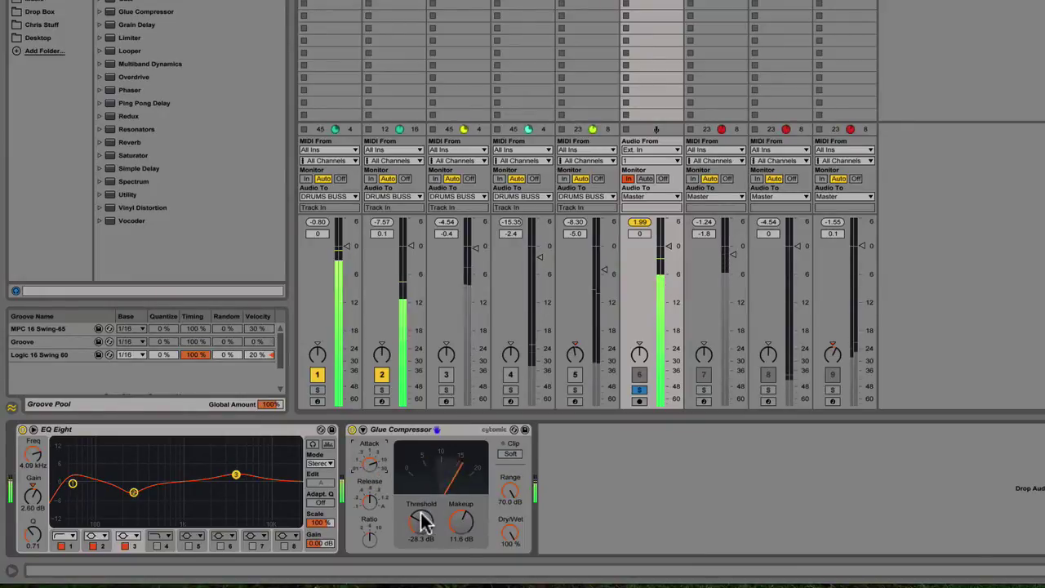
{"action": "left_click_drag", "start_coordinate": [423, 522], "coordinate": [423, 474]}
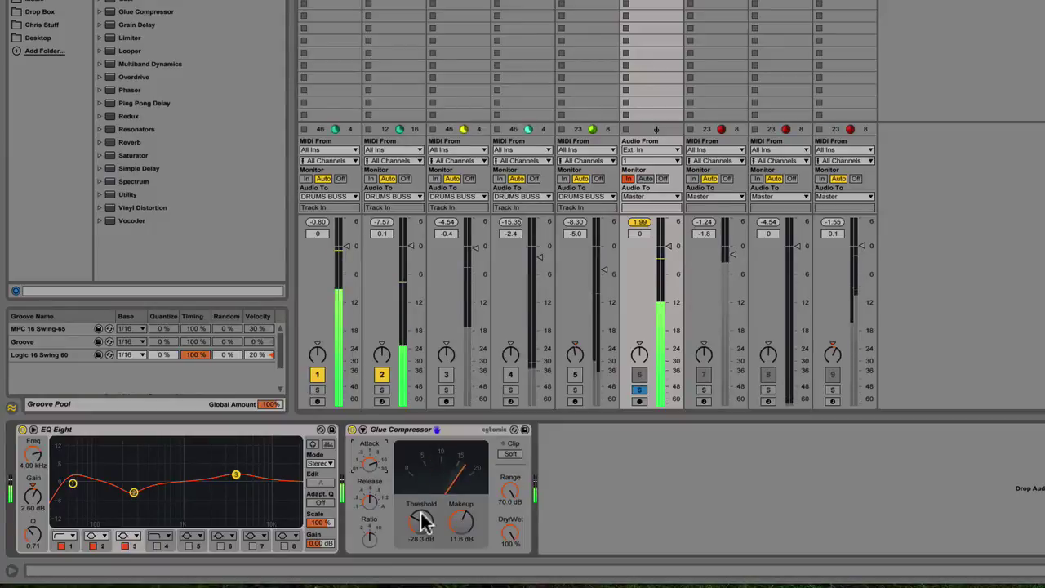
{"action": "left_click_drag", "start_coordinate": [421, 521], "coordinate": [462, 565]}
{"action": "left_click_drag", "start_coordinate": [462, 522], "coordinate": [462, 547]}
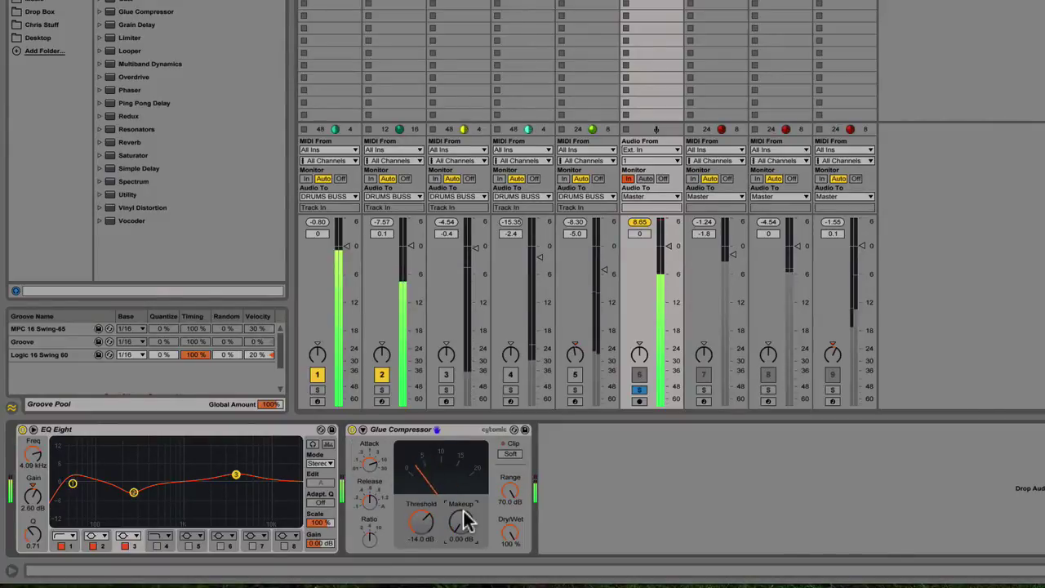
- Unmute the SNARE, HATS and OH tracks
{"action": "left_click", "coordinate": [445, 374]}
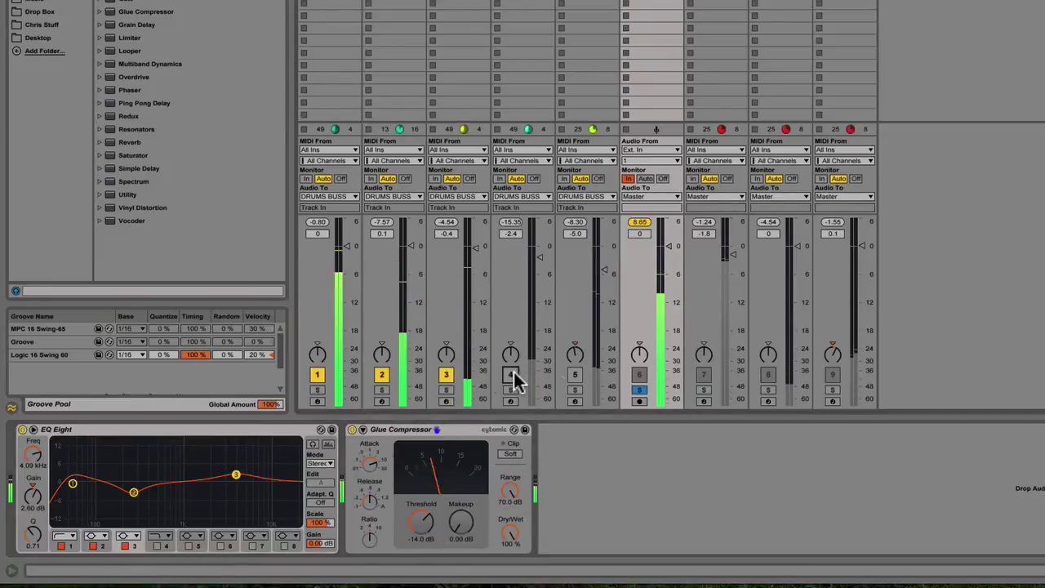
{"action": "left_click", "coordinate": [511, 374]}
{"action": "left_click", "coordinate": [575, 374]}
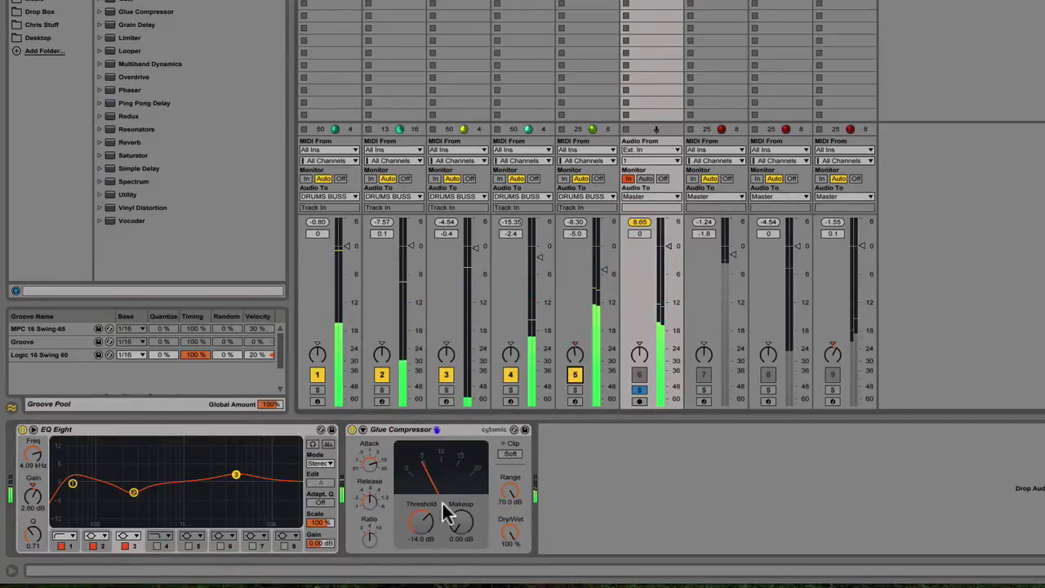
- Set the Glue Compressor's threshold to -12.4 dB and makeup to 1.11 dB with a shorter release, and reset the DRUMS BUSS peak level
{"action": "mouse_move", "coordinate": [421, 522]}
{"action": "left_mouse_down"}
{"action": "mouse_move", "coordinate": [422, 503]}
{"action": "mouse_move", "coordinate": [421, 514]}
{"action": "left_mouse_up"}
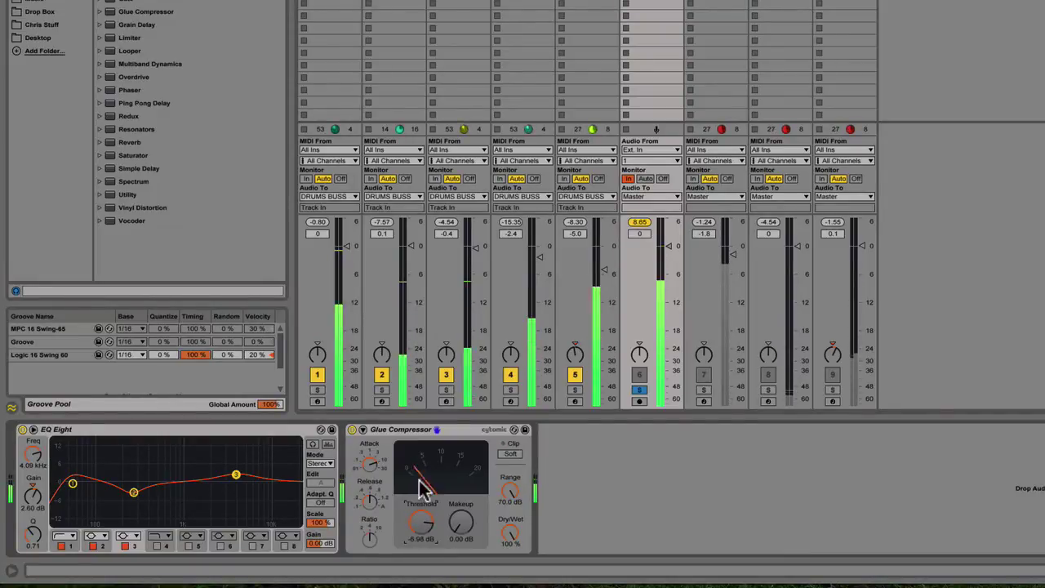
{"action": "left_click_drag", "start_coordinate": [423, 519], "coordinate": [472, 521]}
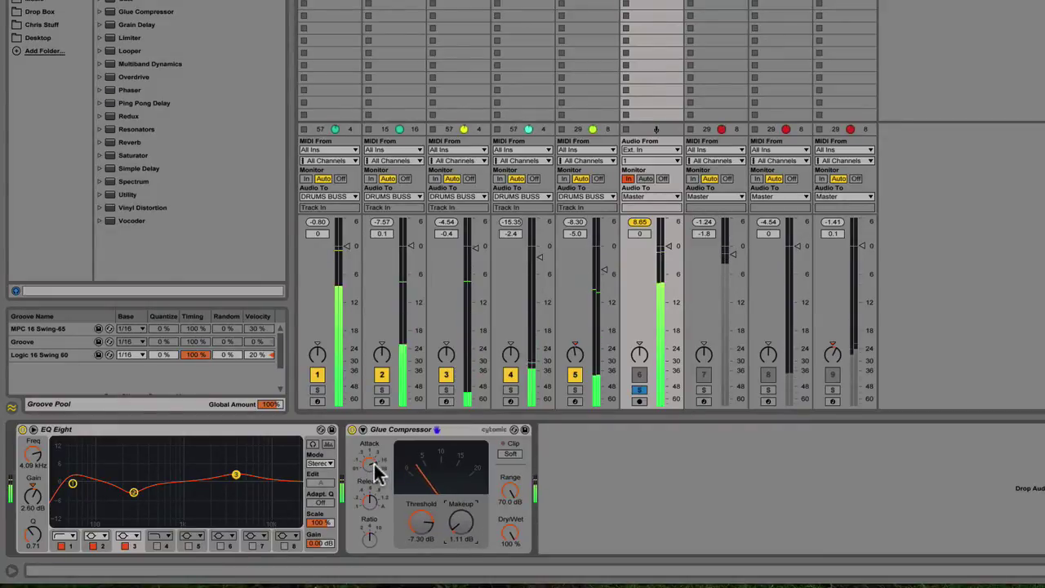
{"action": "left_click", "coordinate": [378, 462]}
{"action": "left_click_drag", "start_coordinate": [374, 495], "coordinate": [374, 524]}
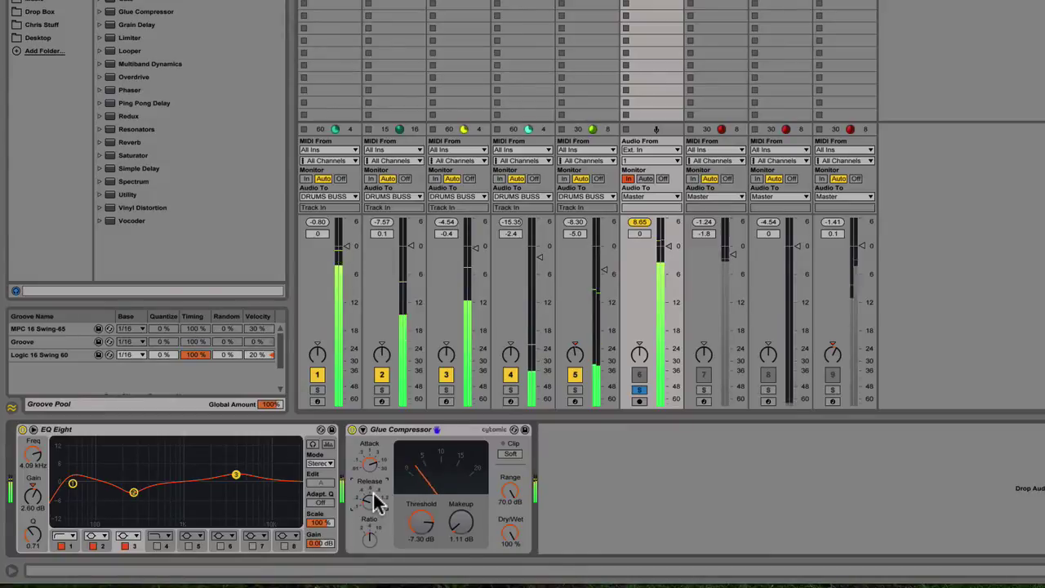
{"action": "left_click_drag", "start_coordinate": [424, 525], "coordinate": [424, 532]}
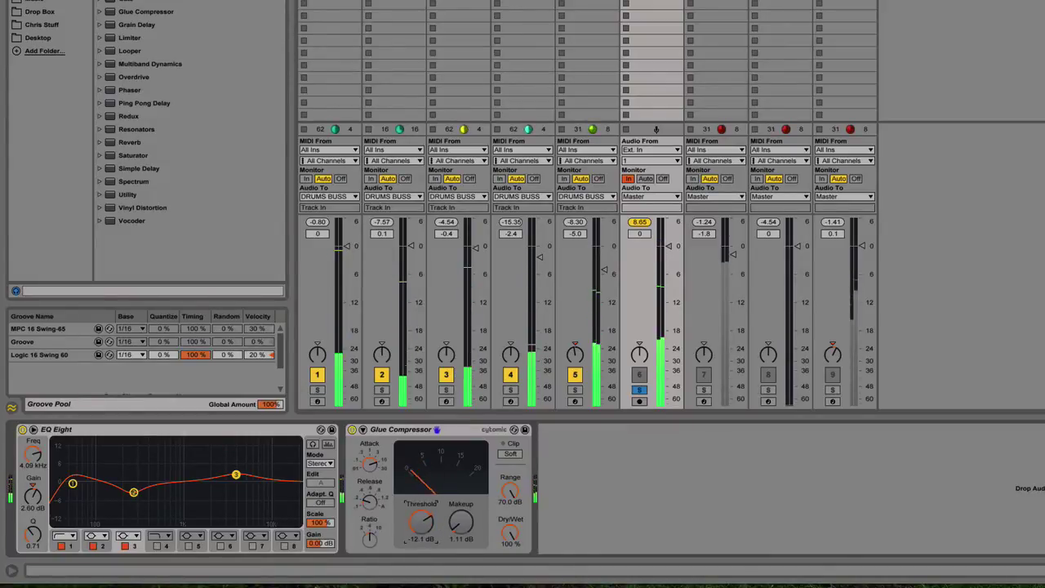
{"action": "left_click_drag", "start_coordinate": [416, 523], "coordinate": [417, 525]}
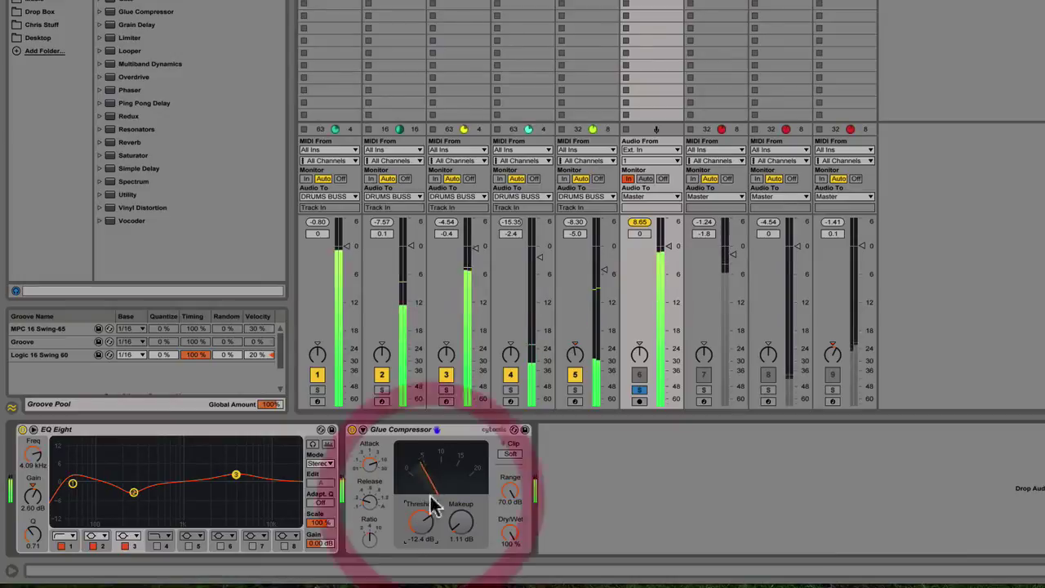
{"action": "left_click", "coordinate": [642, 229]}
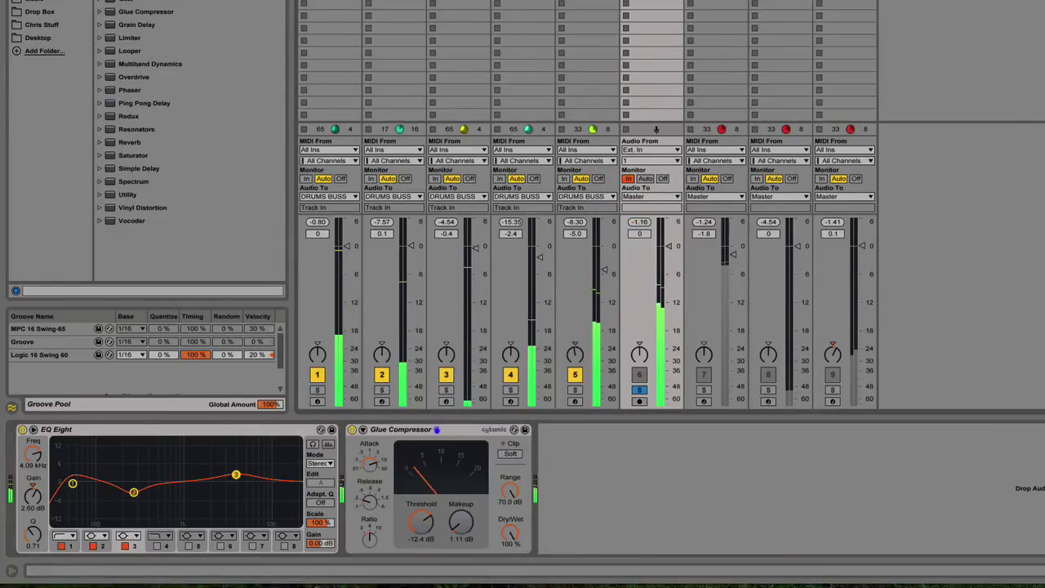
- Set the Glue Compressor's threshold to -15.9 dB, makeup to 3.49 dB and Dry/Wet to 50 %, and compare the sound with it bypassed
{"action": "left_click", "coordinate": [421, 524]}
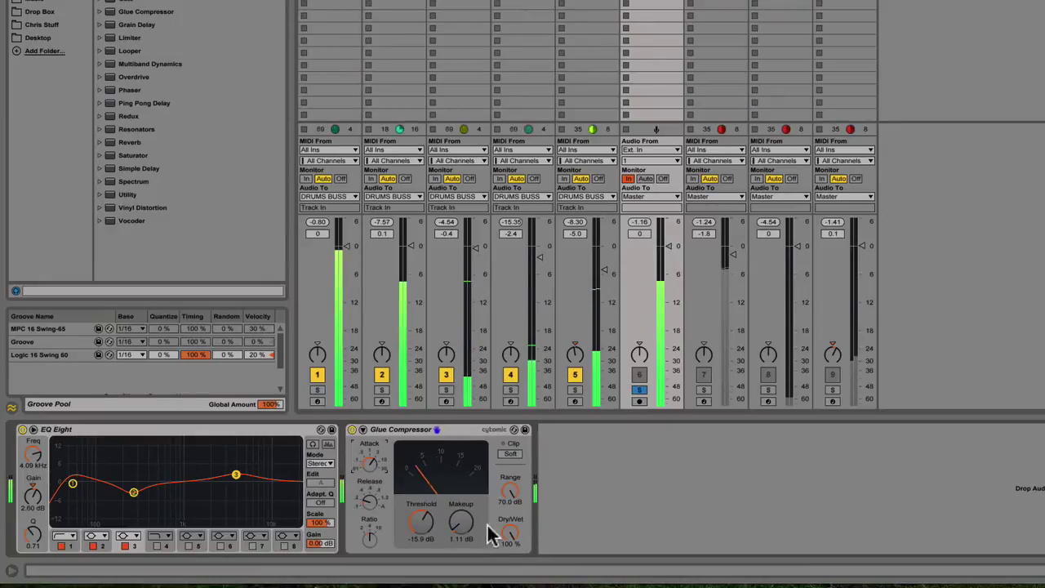
{"action": "left_click_drag", "start_coordinate": [462, 527], "coordinate": [498, 571]}
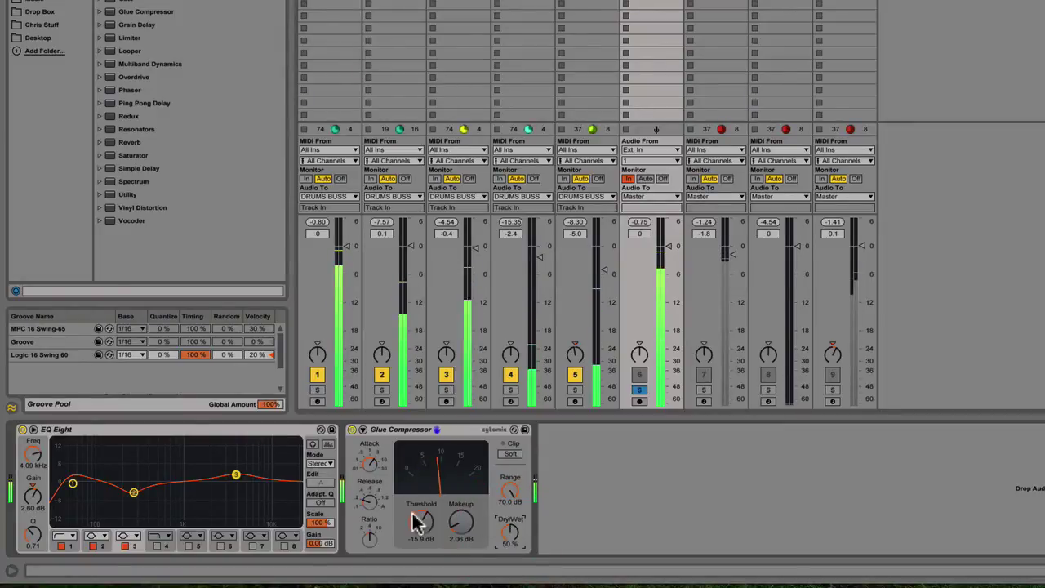
{"action": "left_click_drag", "start_coordinate": [460, 532], "coordinate": [460, 522]}
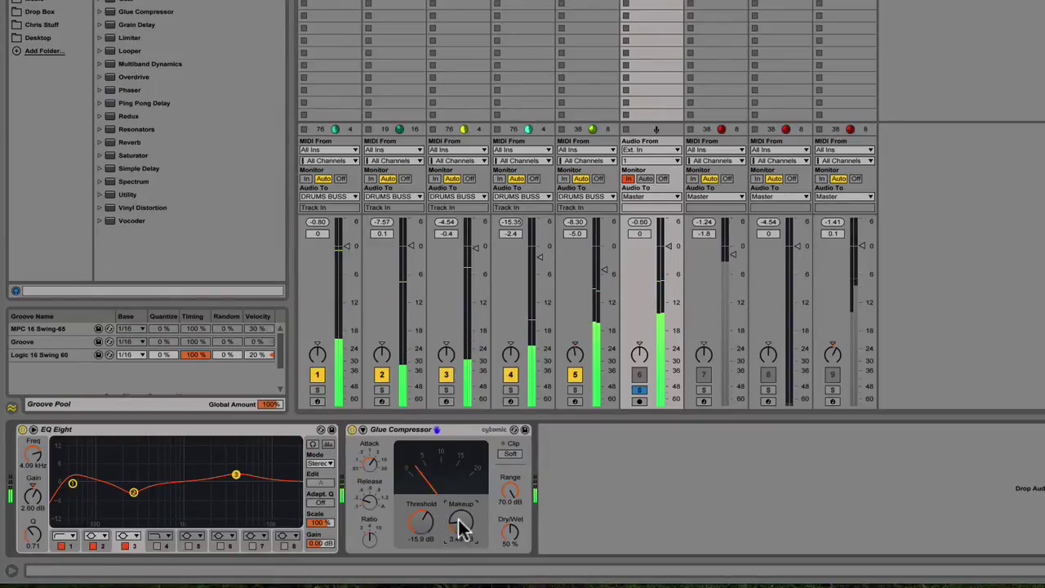
{"action": "left_click", "coordinate": [625, 497]}
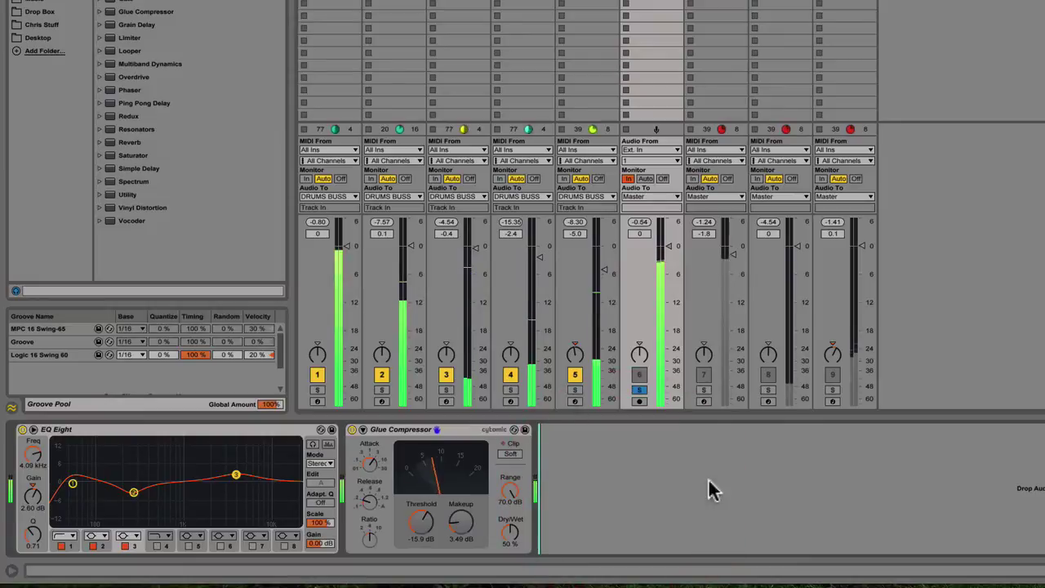
{"action": "left_click", "coordinate": [352, 429]}
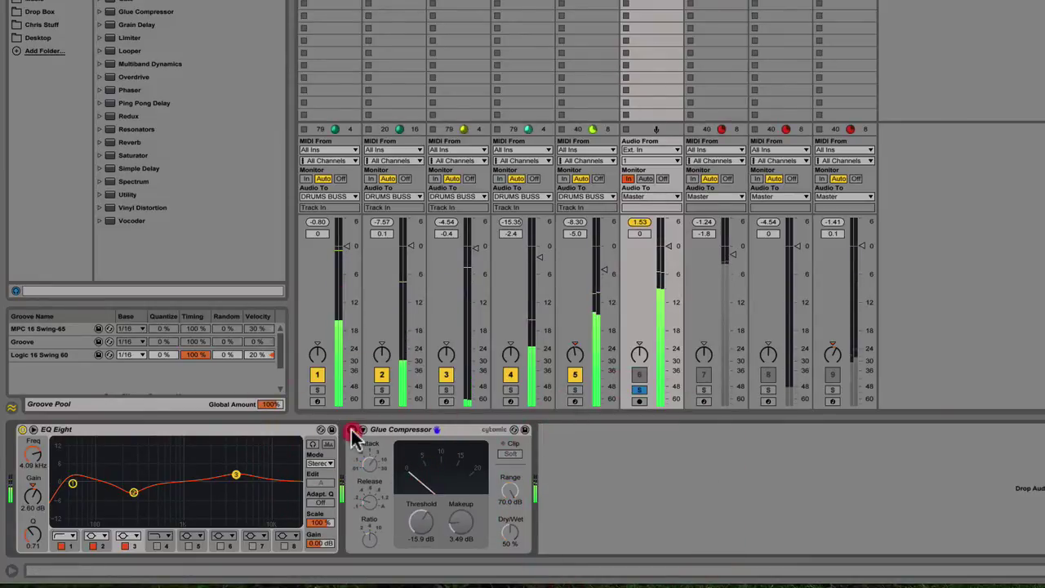
{"action": "left_click", "coordinate": [352, 429]}
- Set EQ Eight's band 1 low cut to 48.2 Hz with Q 1.31
{"action": "left_click_drag", "start_coordinate": [73, 483], "coordinate": [72, 477]}
{"action": "left_click_drag", "start_coordinate": [74, 476], "coordinate": [71, 482]}
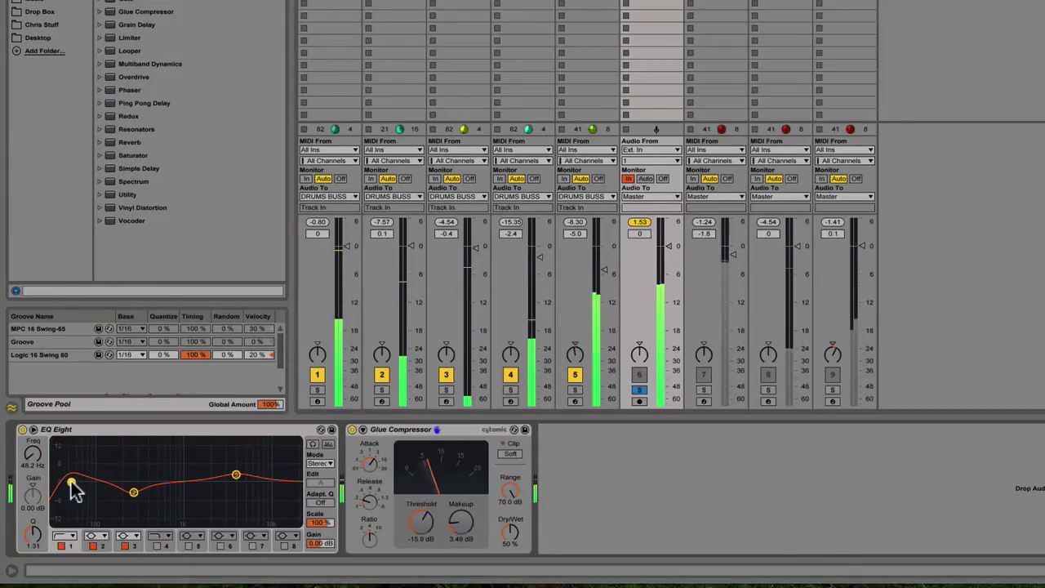
- Add Beat Repeat after the Glue Compressor with offset 4/16 and grid 1/12, and audition its Repeat function
{"action": "left_click", "coordinate": [631, 457]}
{"action": "key", "text": "space"}
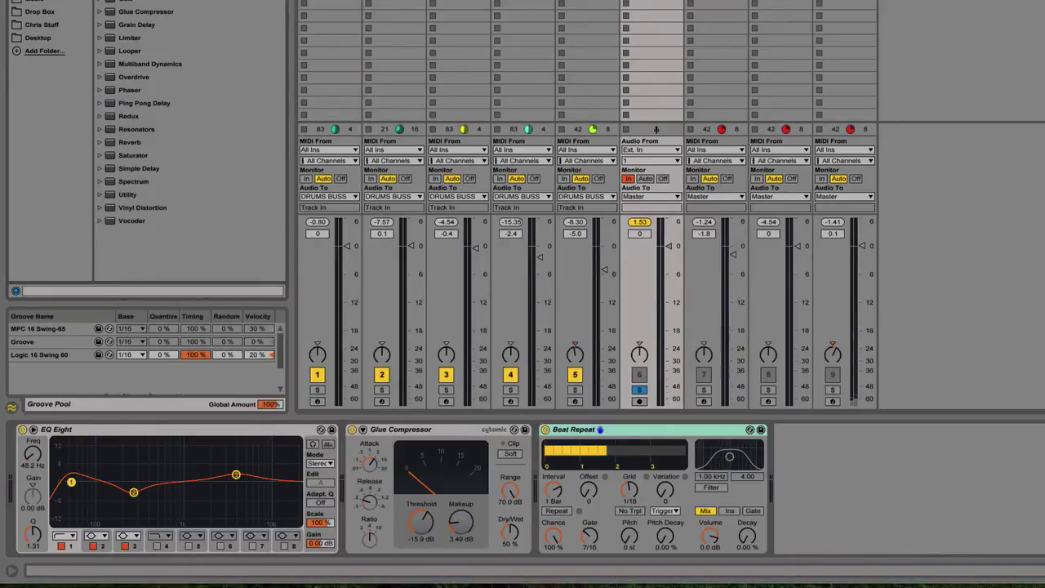
{"action": "key", "text": "space"}
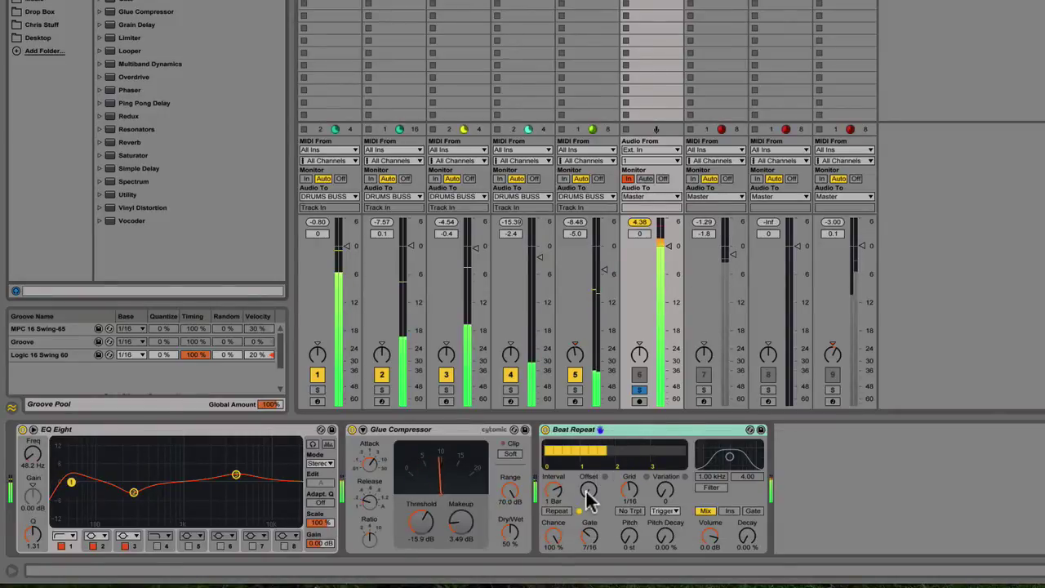
{"action": "left_click_drag", "start_coordinate": [587, 491], "coordinate": [631, 480]}
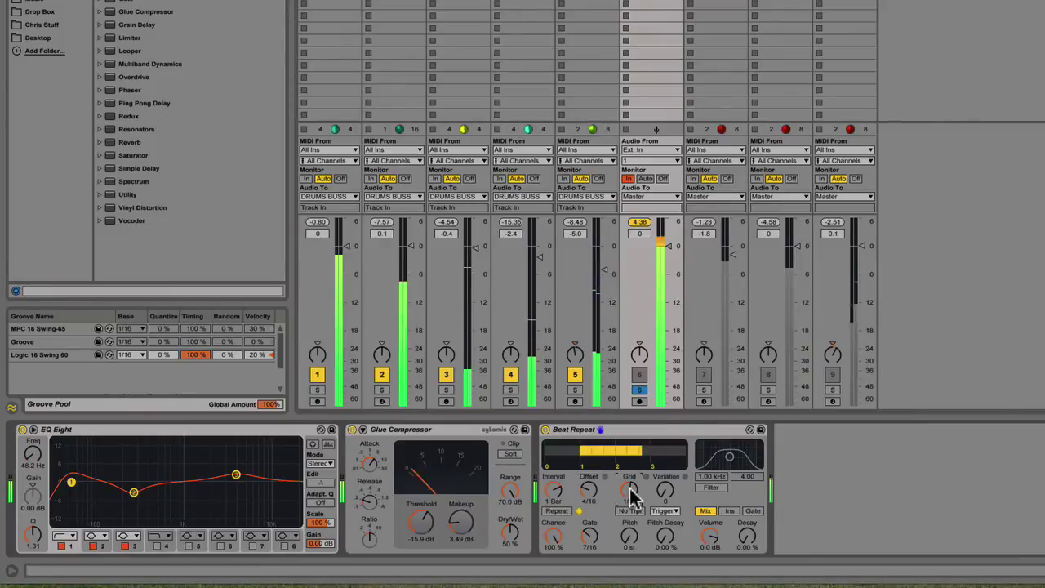
{"action": "left_click", "coordinate": [556, 510]}
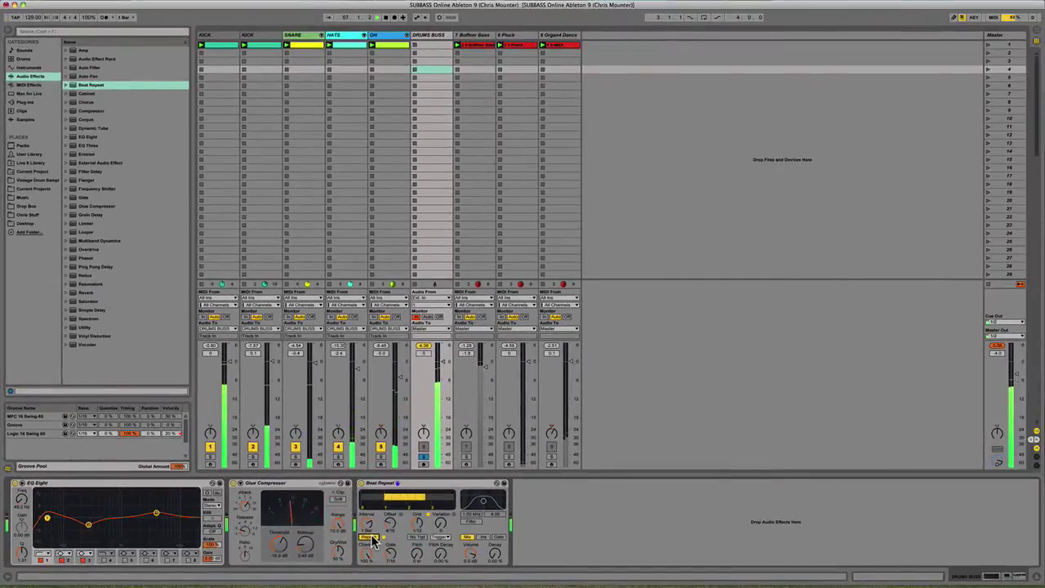
{"action": "left_click", "coordinate": [373, 538]}
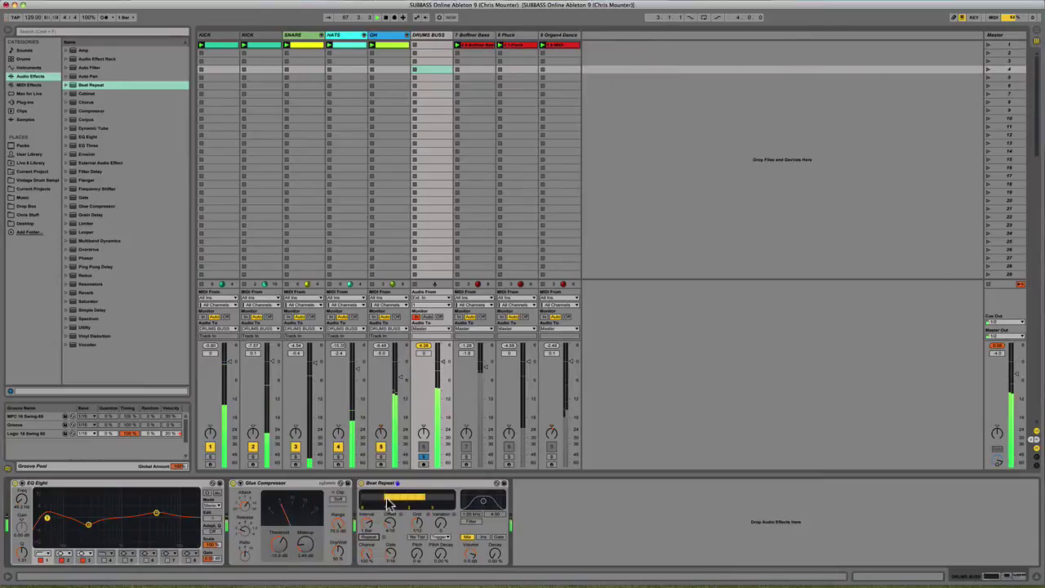
- Stop playback and delete Beat Repeat from the DRUMS BUSS track
{"action": "key", "text": "space"}
{"action": "left_click", "coordinate": [420, 483]}
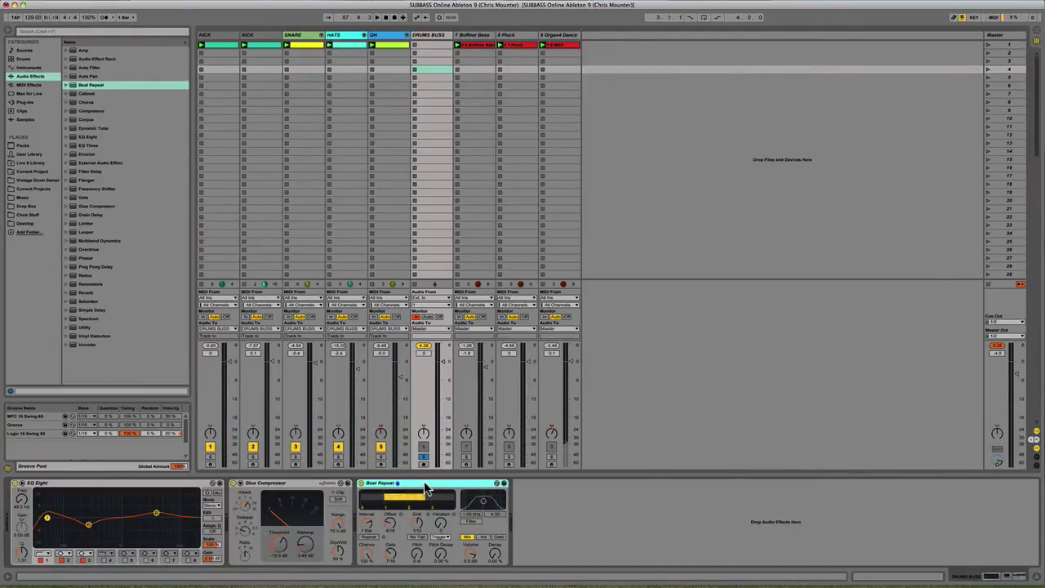
{"action": "key", "text": "BackSpace"}
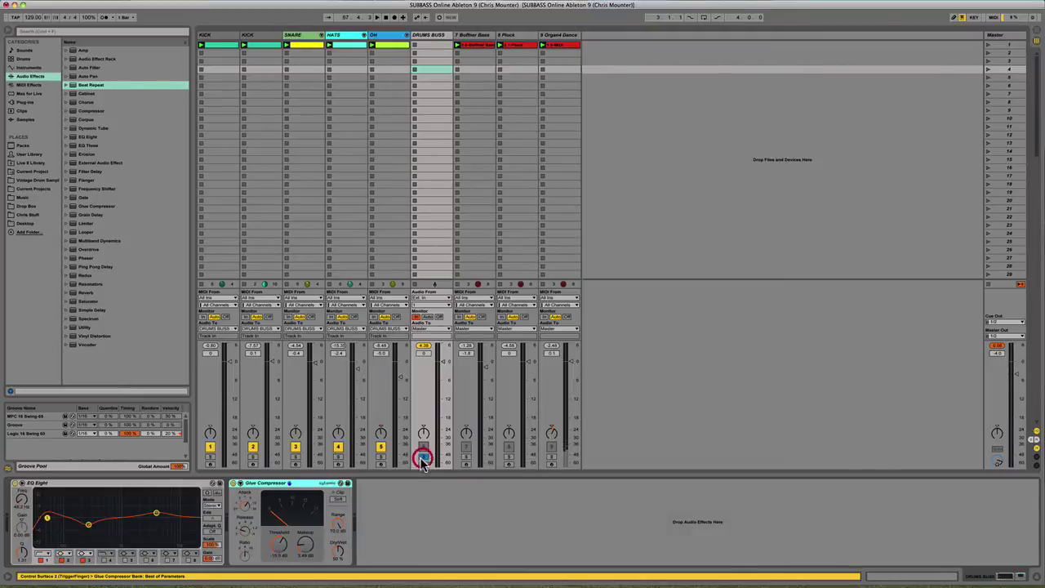
- Take DRUMS BUSS out of solo and insert a return track
{"action": "left_click", "coordinate": [422, 457]}
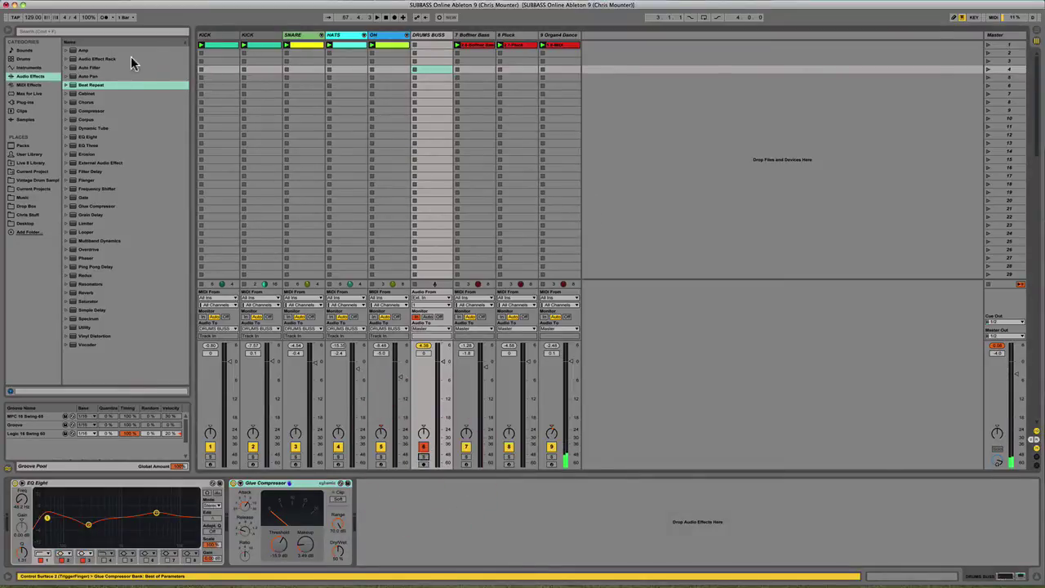
{"action": "left_click", "coordinate": [866, 101]}
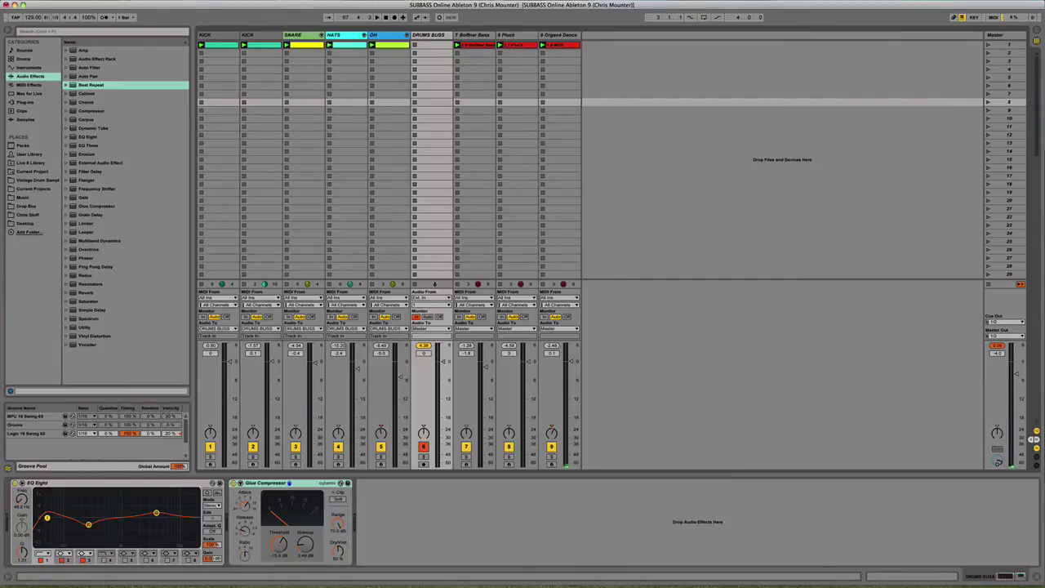
{"action": "left_click", "coordinate": [88, 1]}
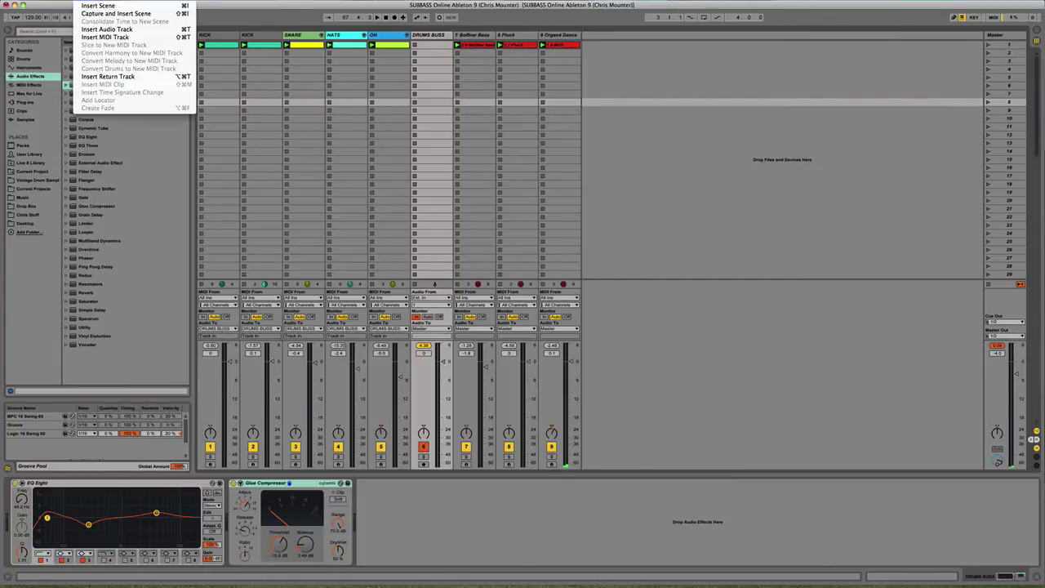
{"action": "left_click", "coordinate": [96, 76]}
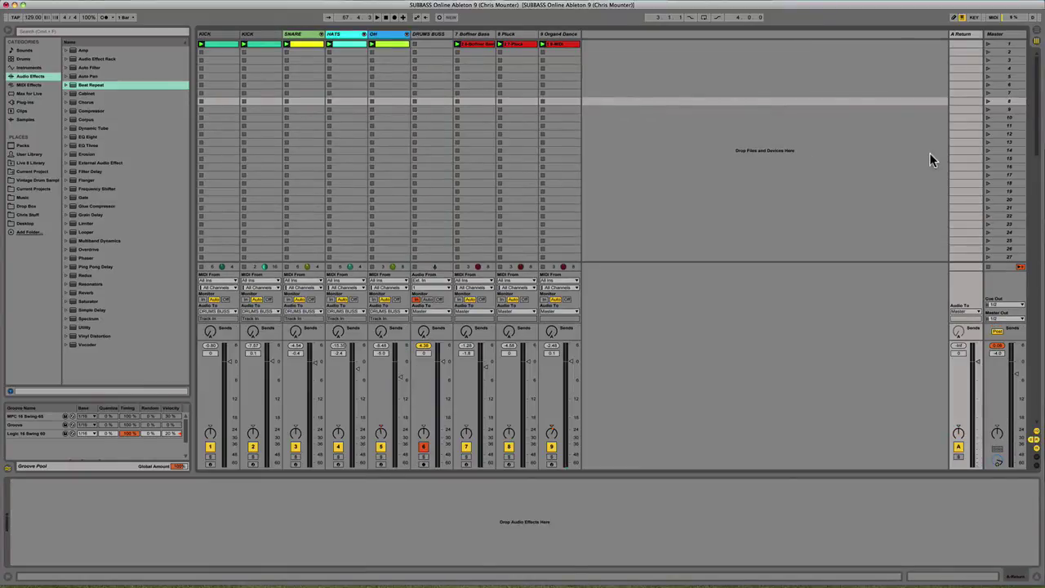
- Add Reverb to return track A and set its Dry/Wet to 100 %
{"action": "left_click", "coordinate": [968, 33]}
{"action": "left_click_drag", "start_coordinate": [108, 289], "coordinate": [280, 517]}
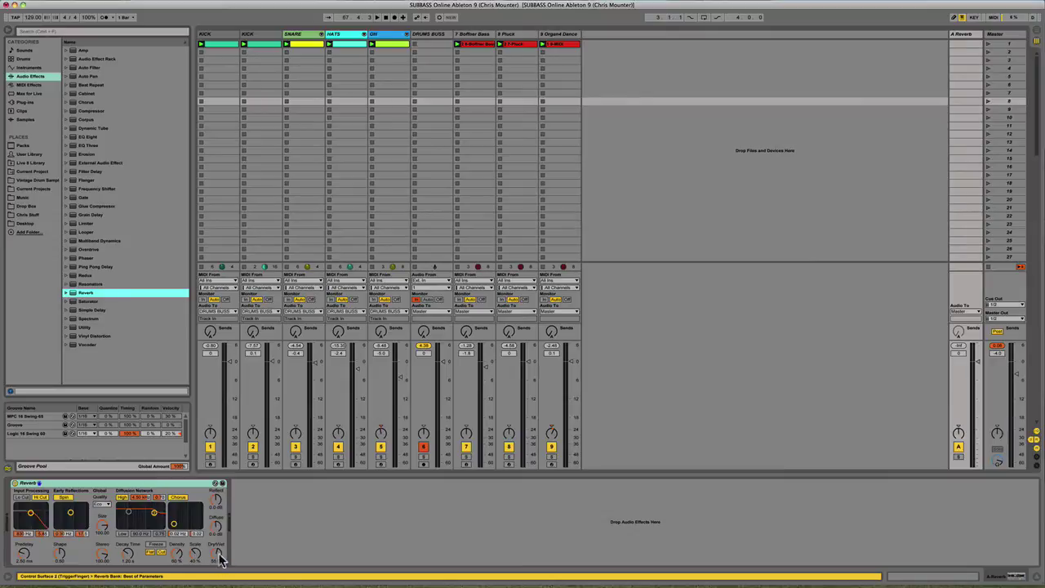
{"action": "left_click_drag", "start_coordinate": [219, 556], "coordinate": [219, 522]}
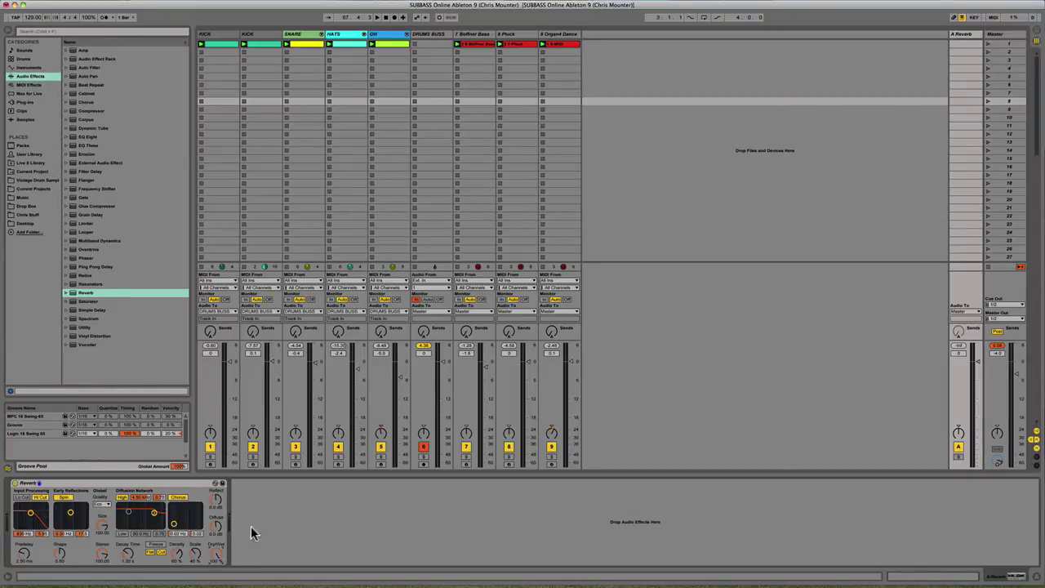
- Solo only the Organ4 Dance track and start playback
{"action": "left_click", "coordinate": [509, 457]}
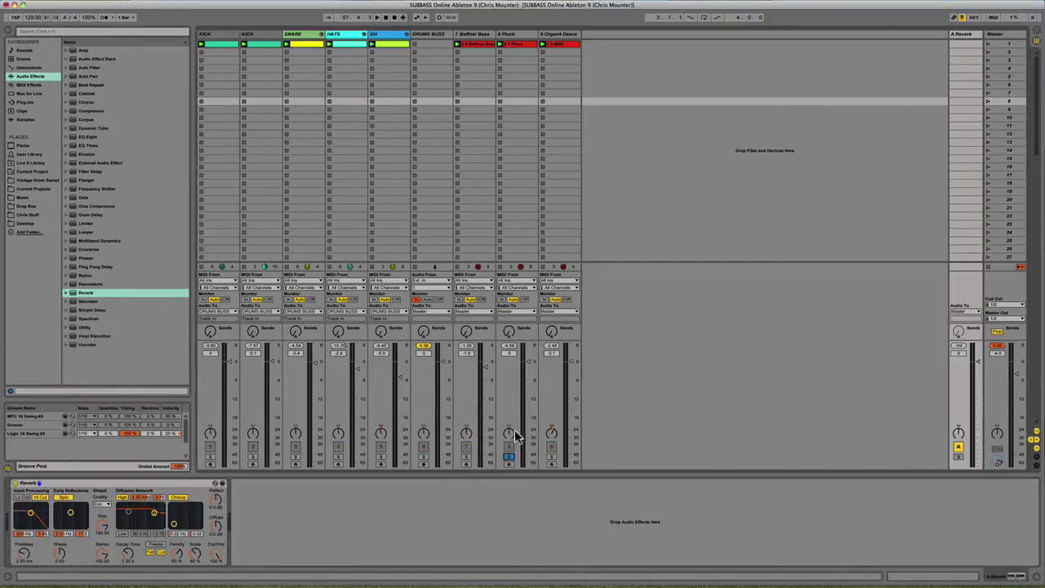
{"action": "left_click", "coordinate": [562, 34]}
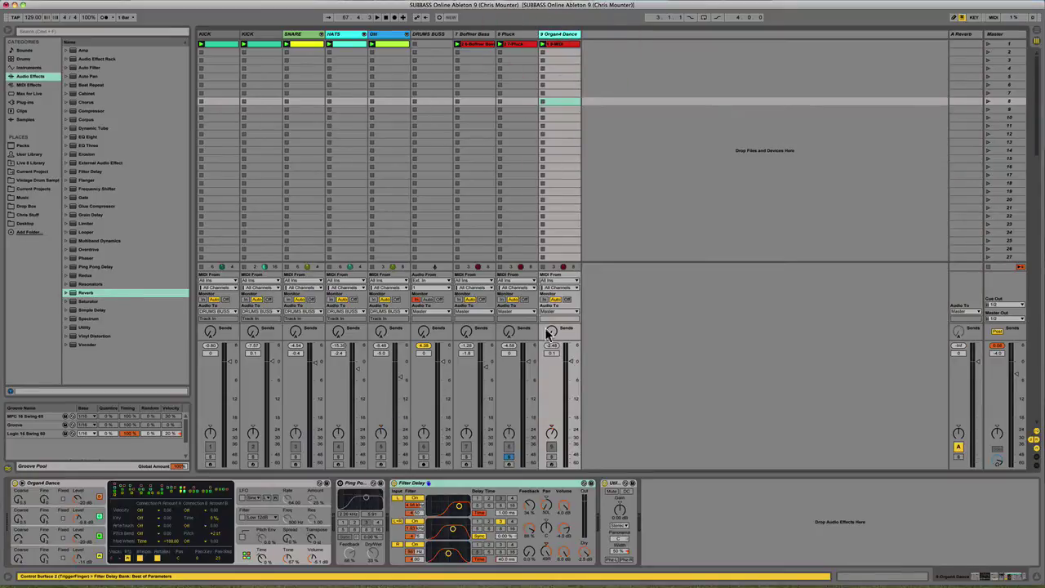
{"action": "left_click", "coordinate": [551, 456]}
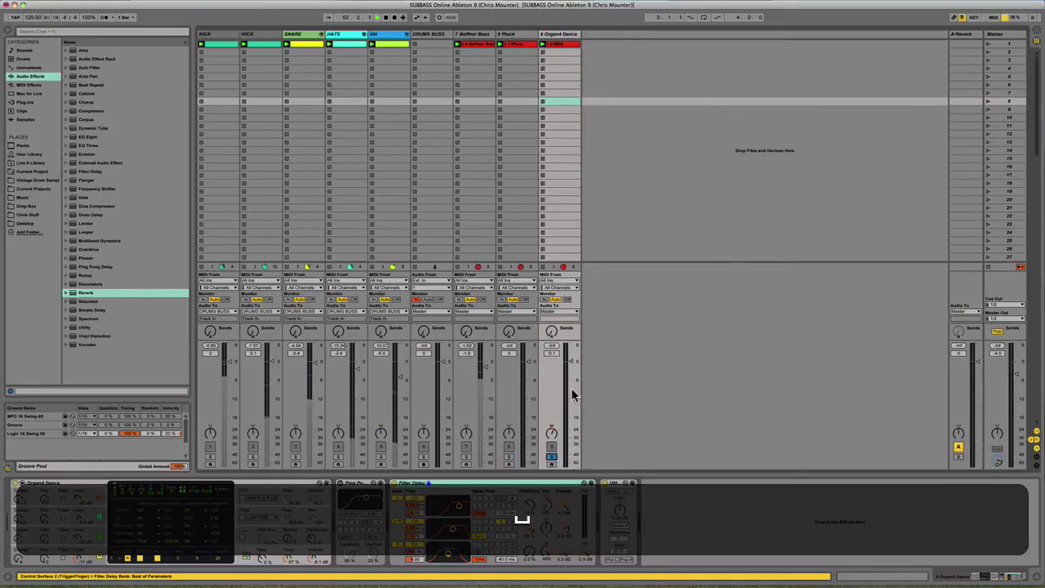
- Raise the Organ4 Dance track's send to return A and show the return's Reverb, keeping its Dry/Wet at 100 %
{"action": "left_click", "coordinate": [567, 101]}
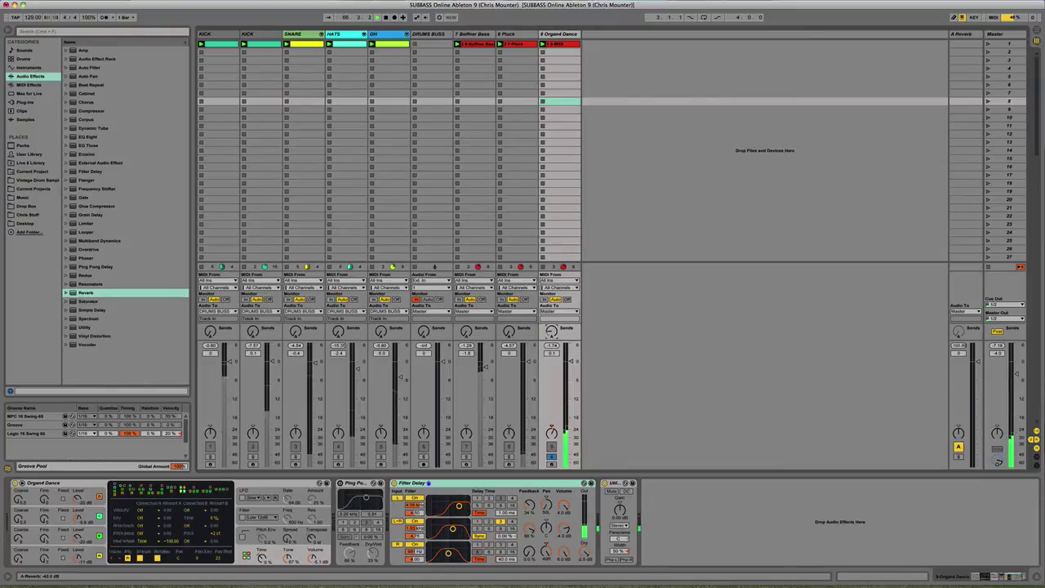
{"action": "left_click", "coordinate": [966, 38]}
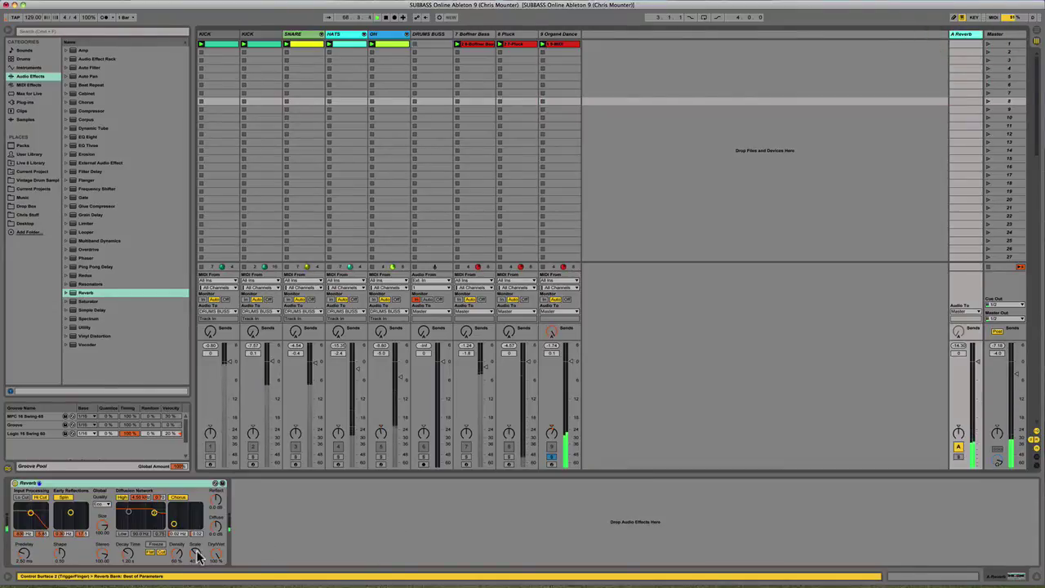
{"action": "left_click_drag", "start_coordinate": [211, 553], "coordinate": [210, 585]}
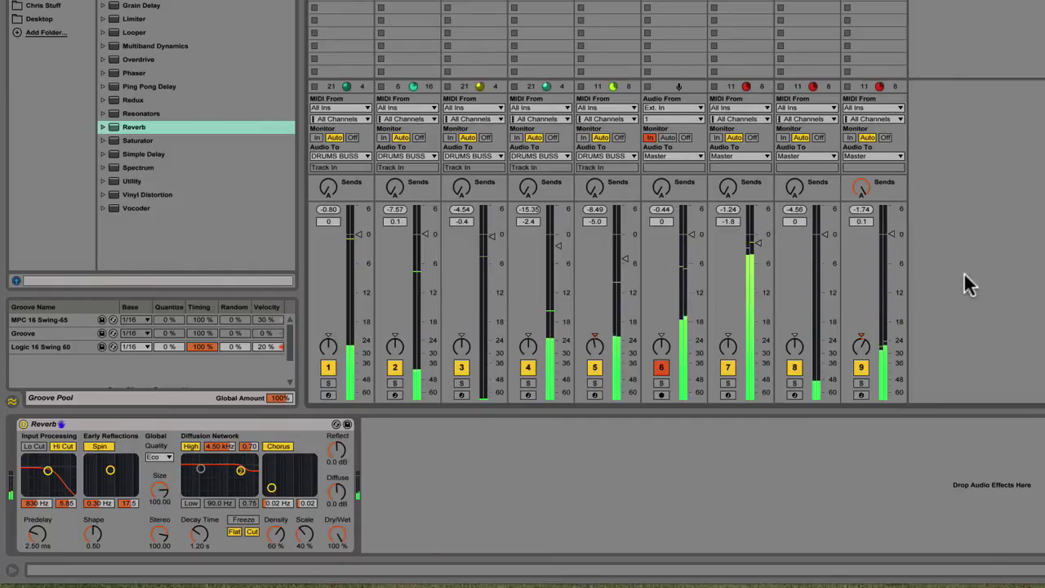
- Stop playback and set the Reverb on return A to a 4.83 ms predelay and a 3.97 s decay time
{"action": "key", "text": "space"}
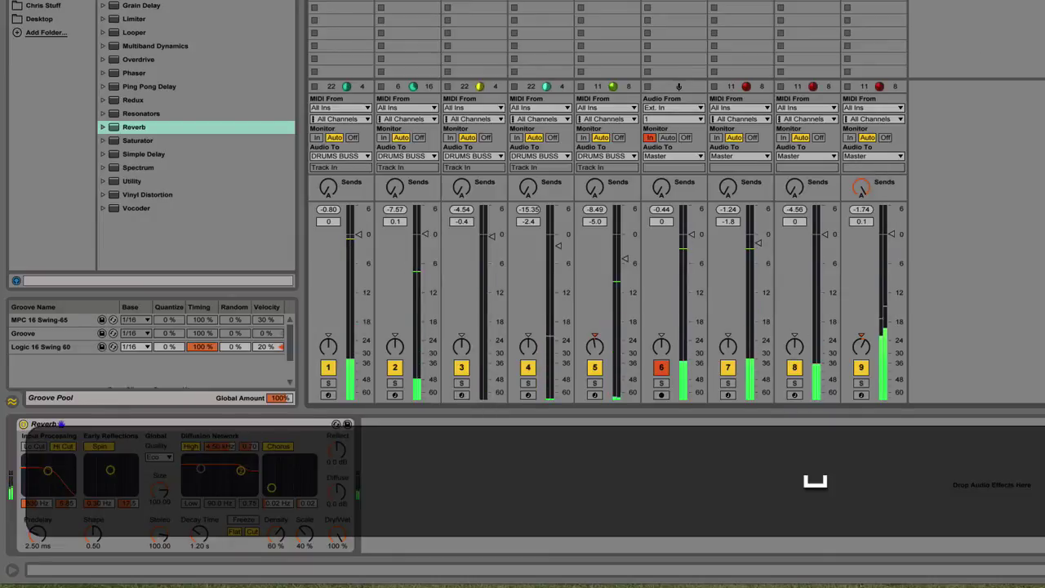
{"action": "left_click", "coordinate": [873, 7]}
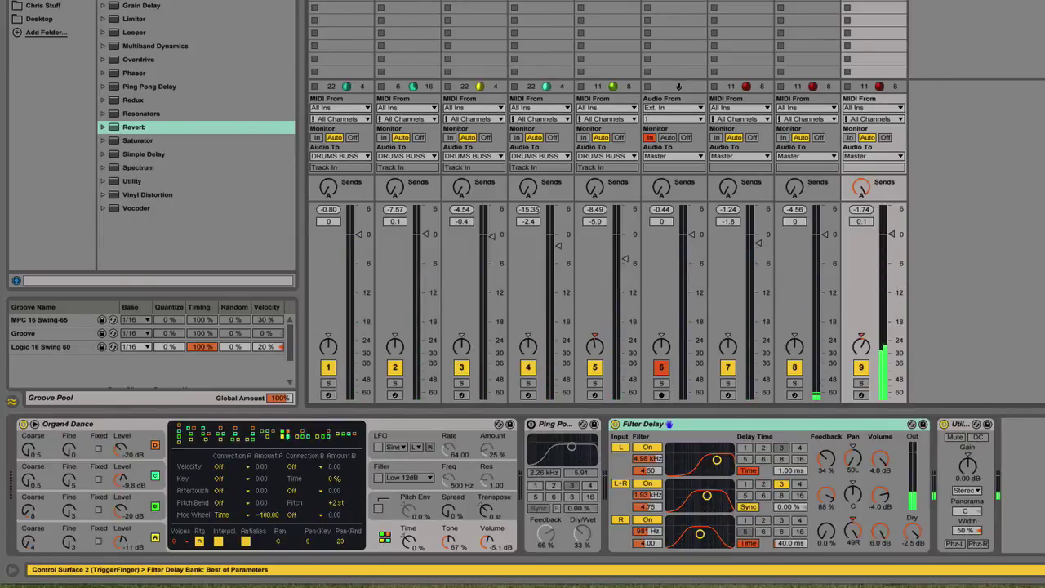
{"action": "left_click", "coordinate": [1044, 244]}
{"action": "left_click", "coordinate": [37, 534]}
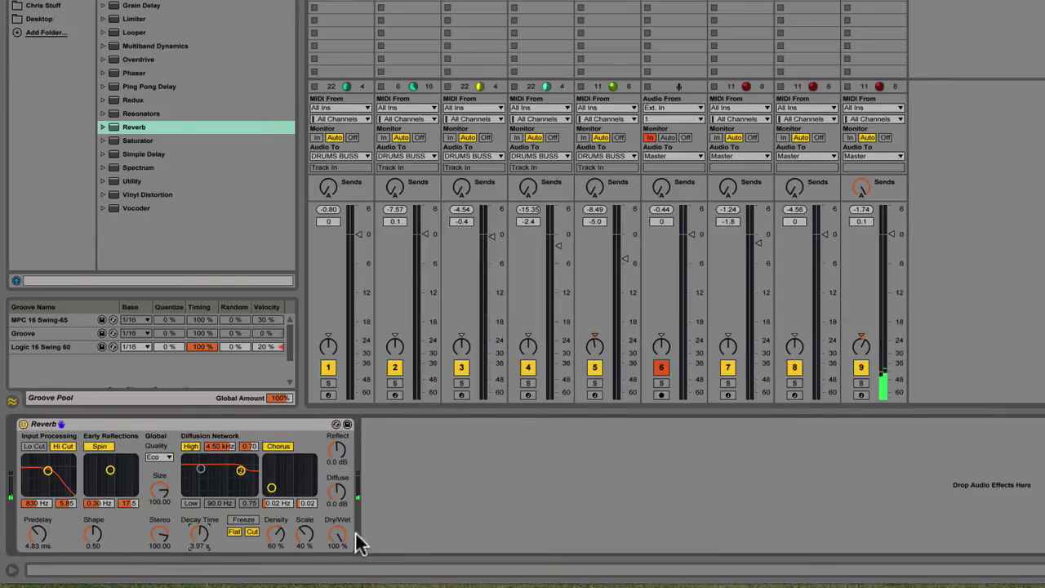
- Turn off the Reverb's early-reflections Spin, set its Quality to High, and restart playback
{"action": "left_click", "coordinate": [99, 446]}
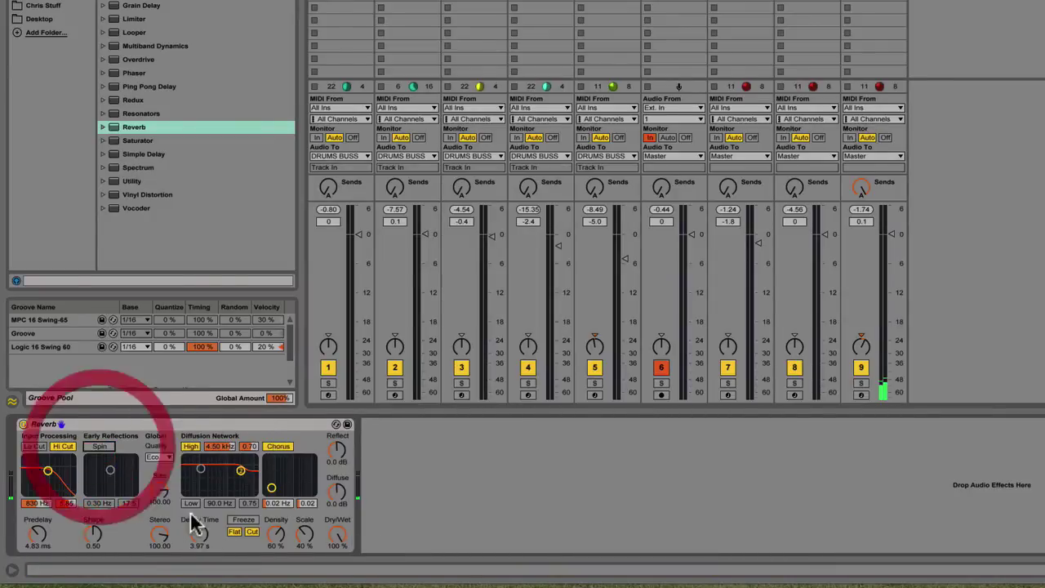
{"action": "left_click", "coordinate": [159, 457]}
{"action": "left_click", "coordinate": [156, 488]}
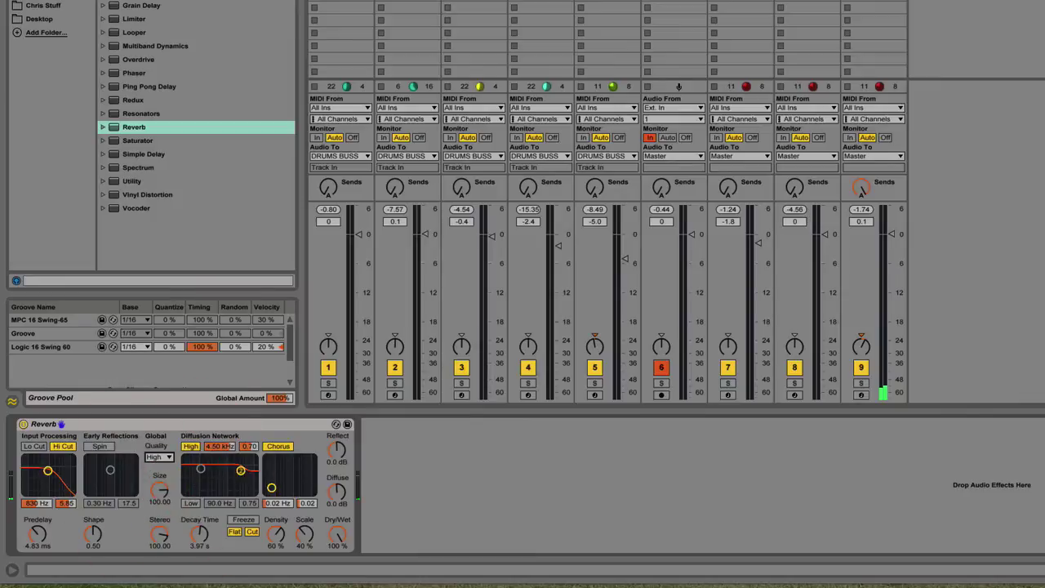
{"action": "key", "text": "space"}
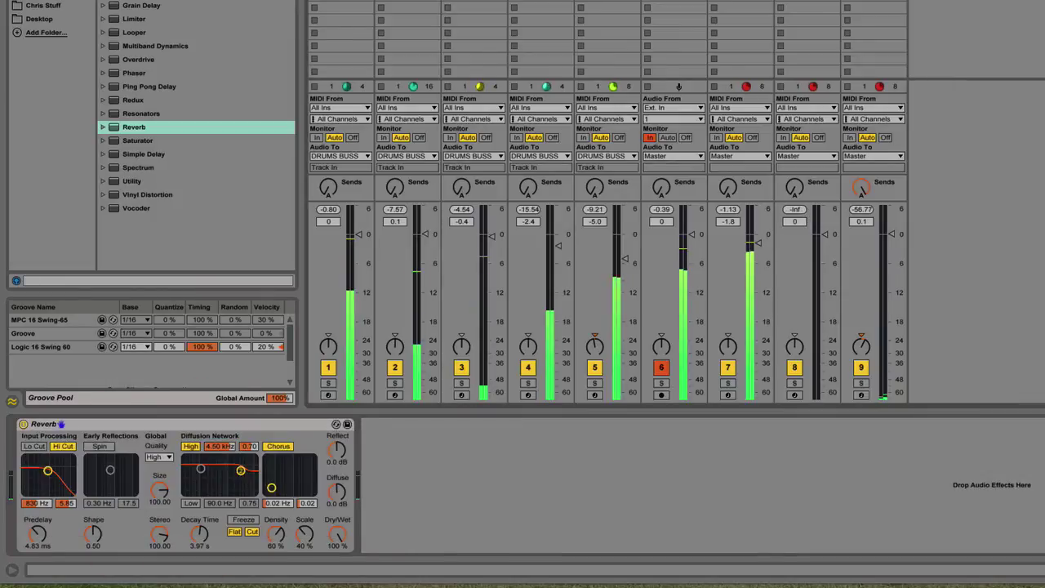